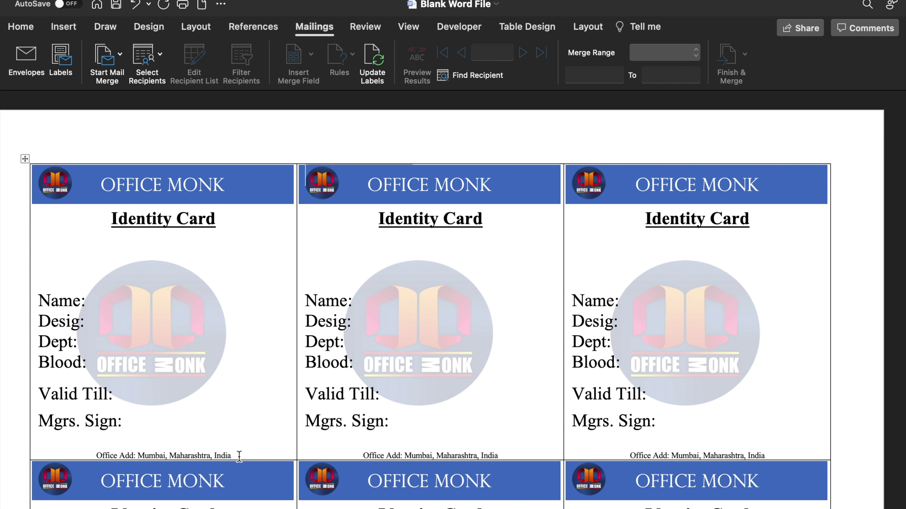
# Step: Undo the last label update and select the blank line beneath the office address in the first card
pyautogui.press('super+z')
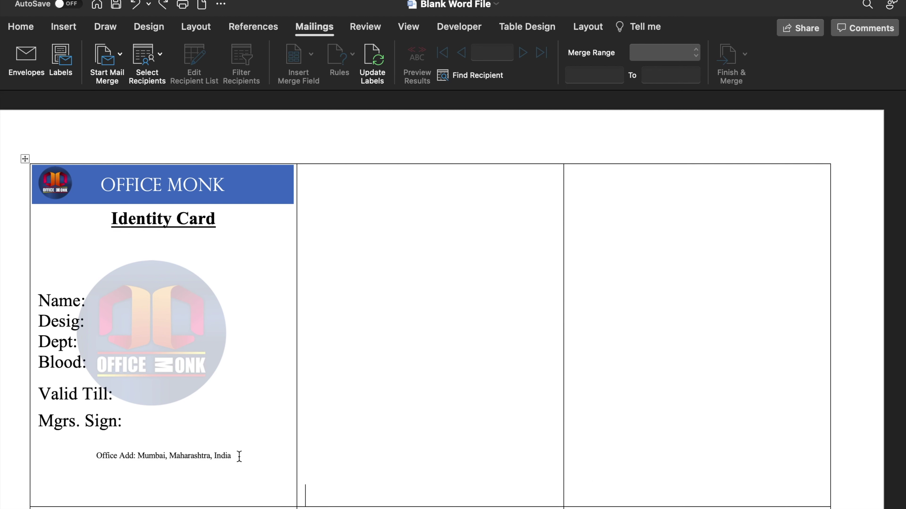
pyautogui.click(49, 489)
pyautogui.click(21, 26)
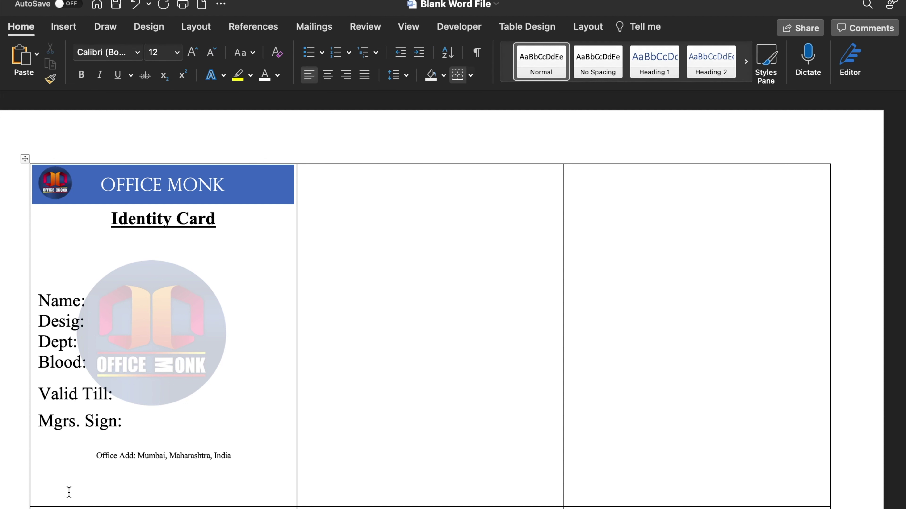
pyautogui.doubleClick(45, 485)
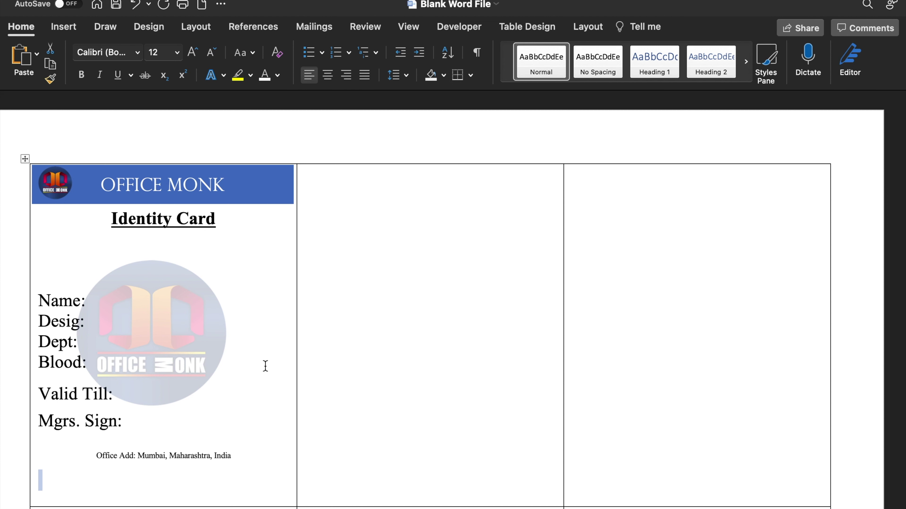
# Step: Update the labels so the first identity card's layout is copied to every card
pyautogui.click(371, 159)
pyautogui.click(314, 26)
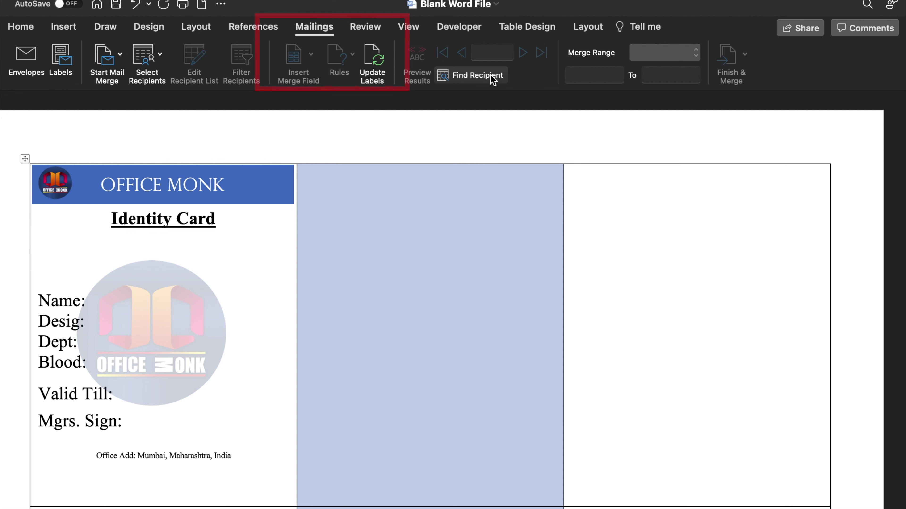
pyautogui.click(373, 75)
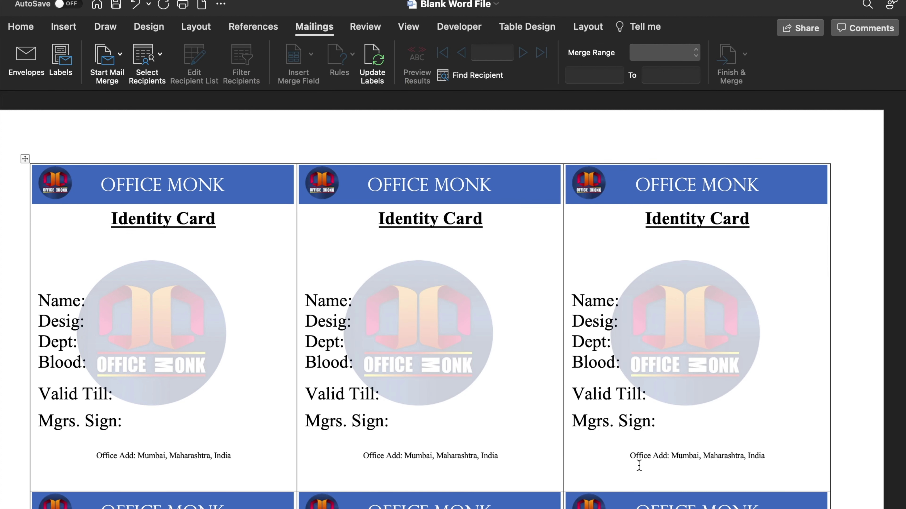
# Step: Apply the most transparent preset to the first card's watermark logo and update all labels to match
pyautogui.scroll(-8, 849, 456)
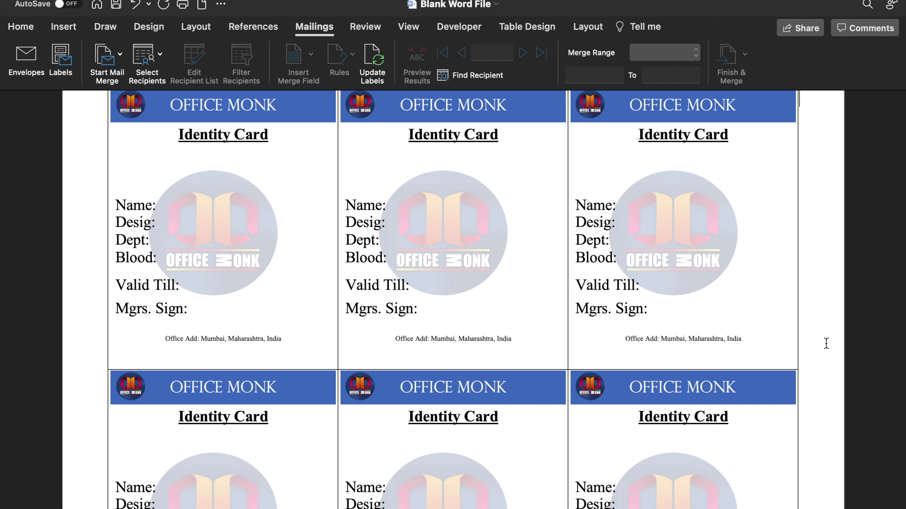
pyautogui.click(257, 246)
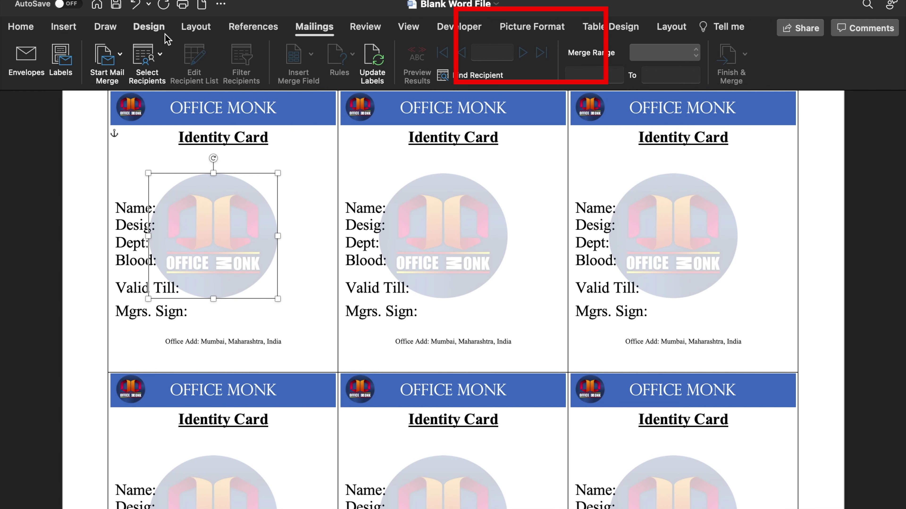
pyautogui.click(528, 25)
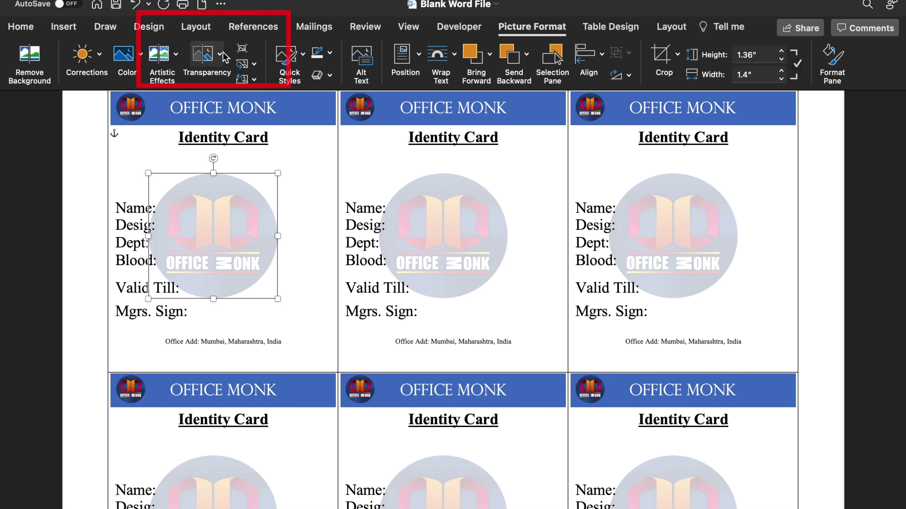
pyautogui.click(205, 57)
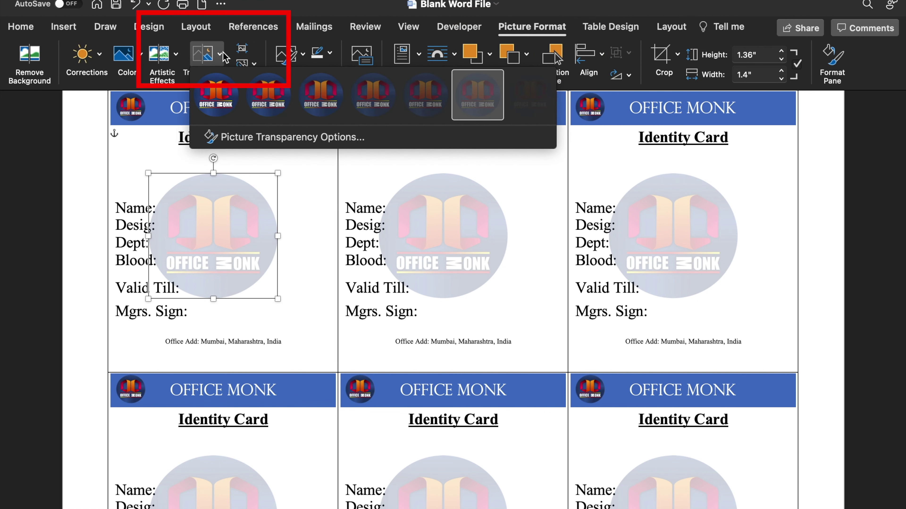
pyautogui.click(520, 96)
pyautogui.click(536, 92)
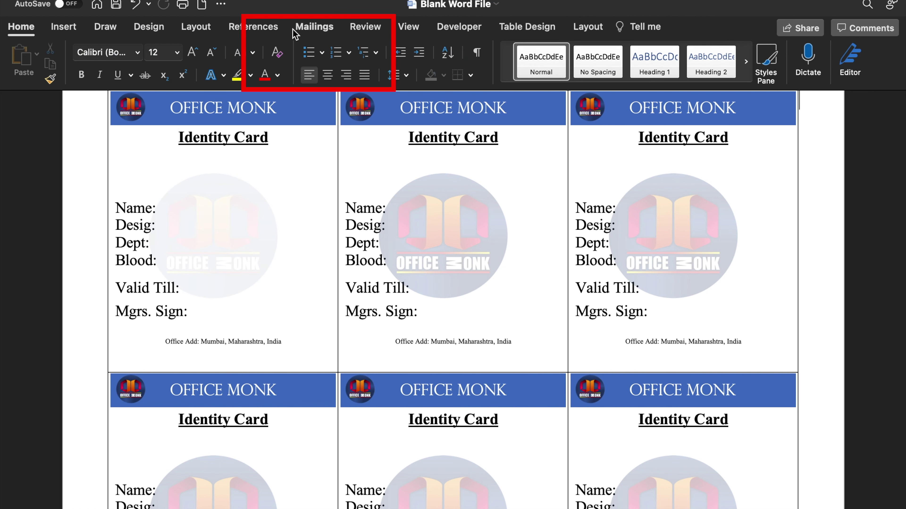
pyautogui.click(314, 27)
pyautogui.click(375, 59)
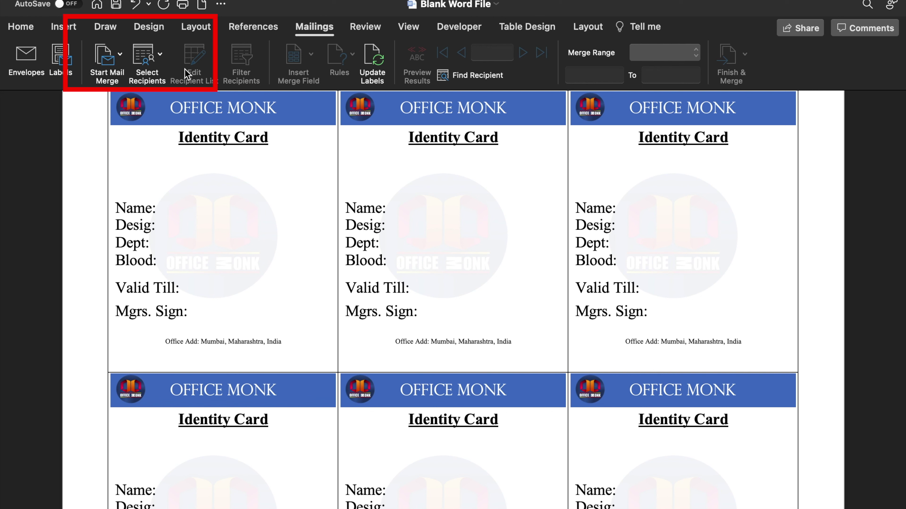
# Step: Link the existing recipient list Employee ID Card.xlsx, using the entire Emp. ID Data worksheet
pyautogui.click(161, 56)
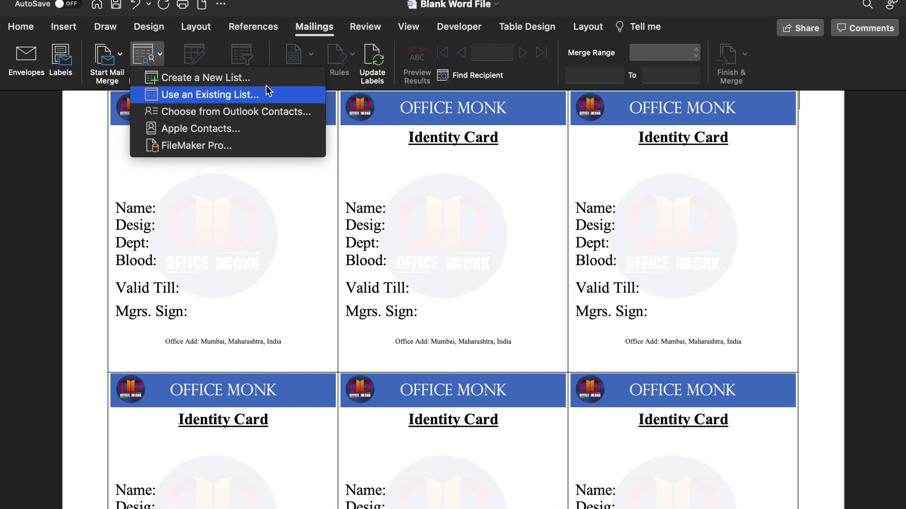
pyautogui.click(282, 96)
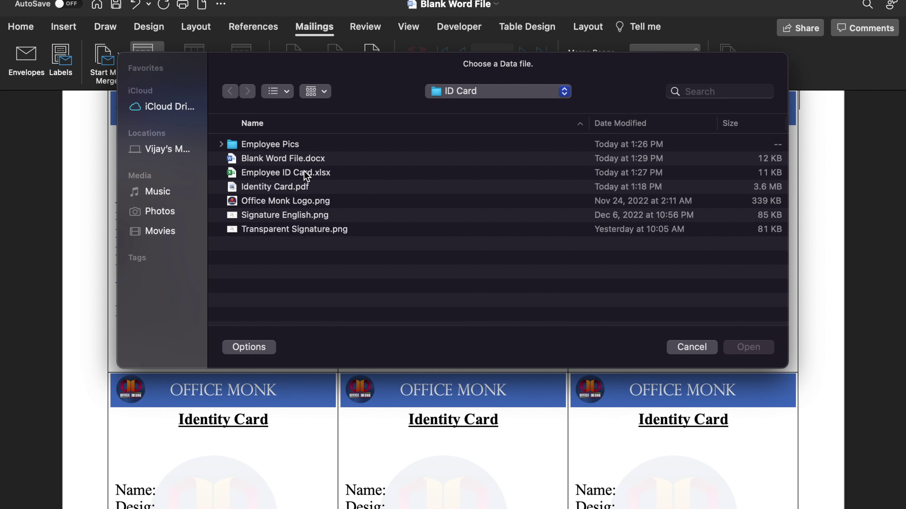
pyautogui.click(306, 174)
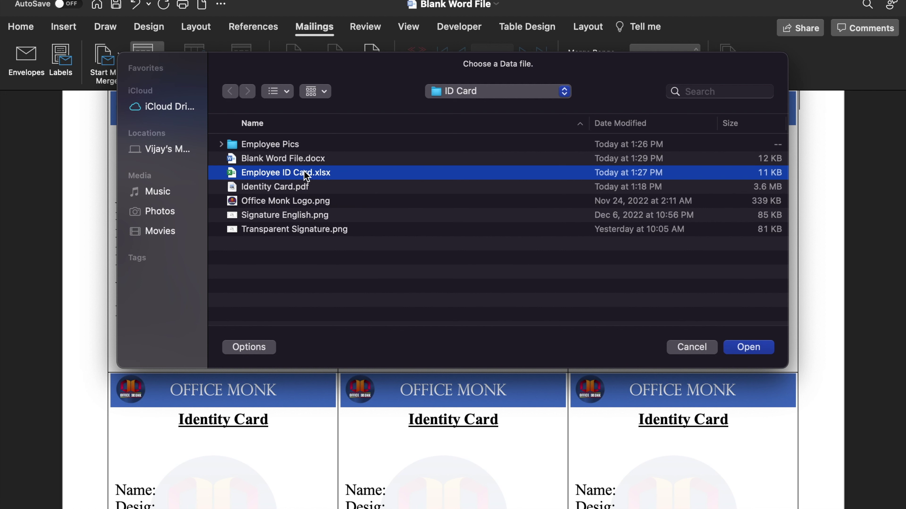
pyautogui.click(745, 347)
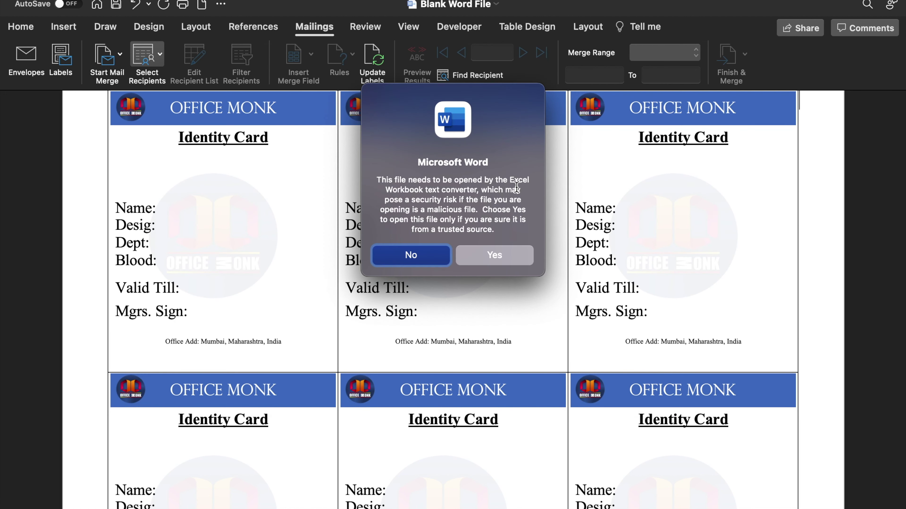
pyautogui.click(521, 256)
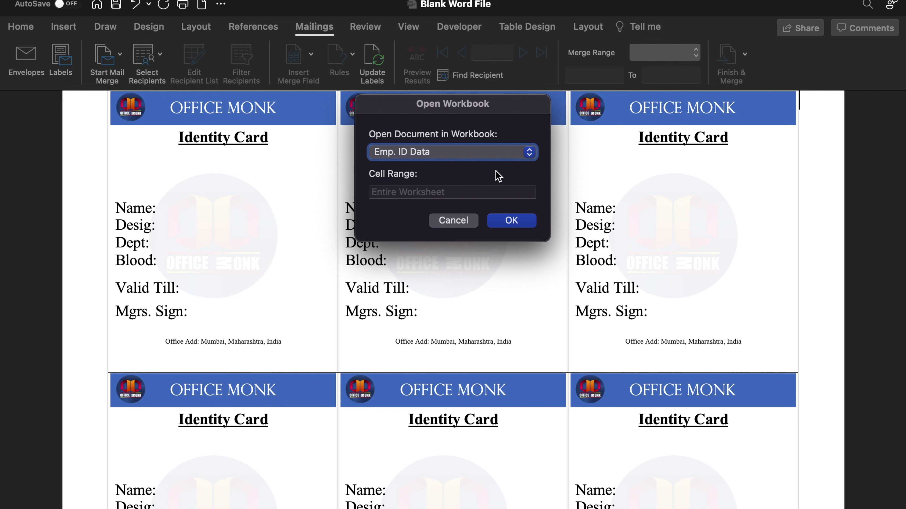
pyautogui.click(515, 225)
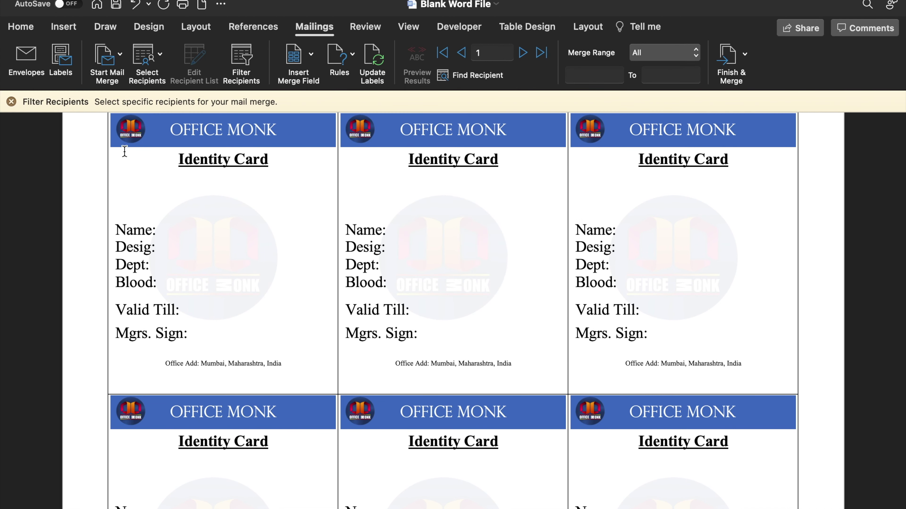
pyautogui.click(11, 101)
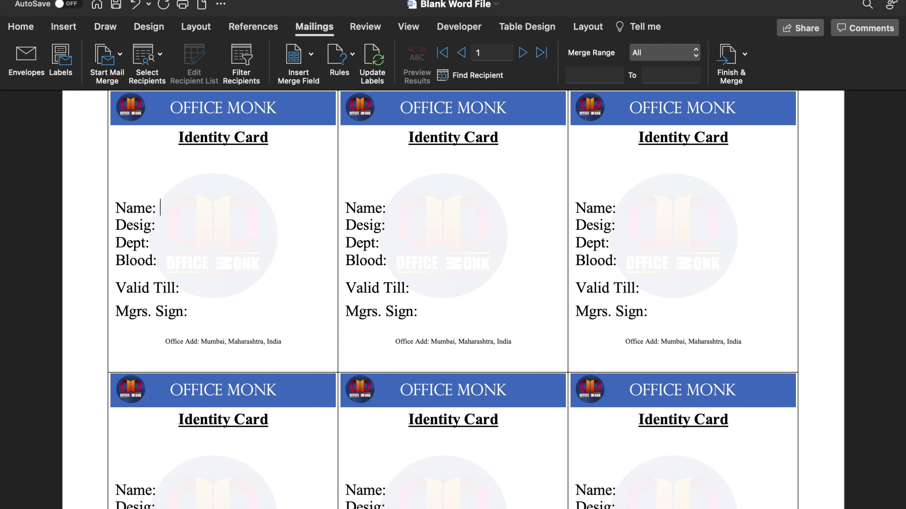
# Step: Insert the Name, Designation and Department merge fields after the Name, Desig and Dept labels in the first card
pyautogui.click(311, 57)
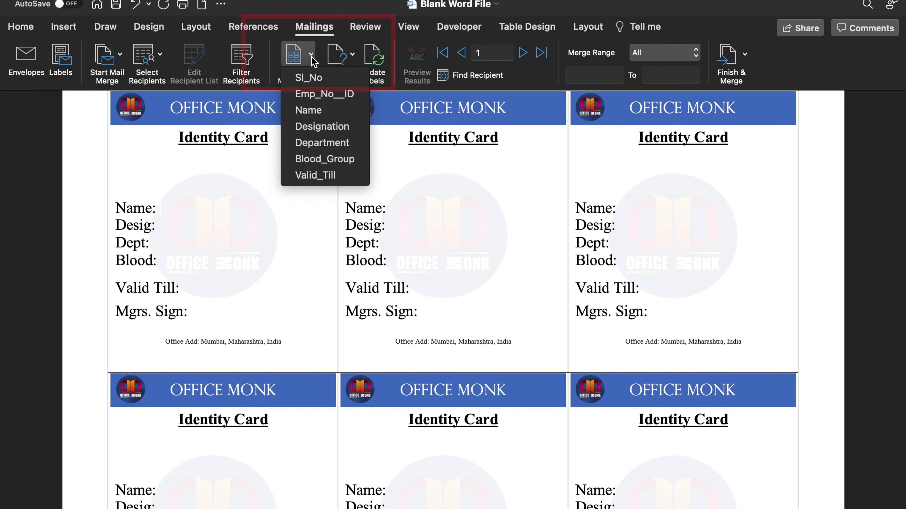
pyautogui.click(327, 111)
pyautogui.click(257, 247)
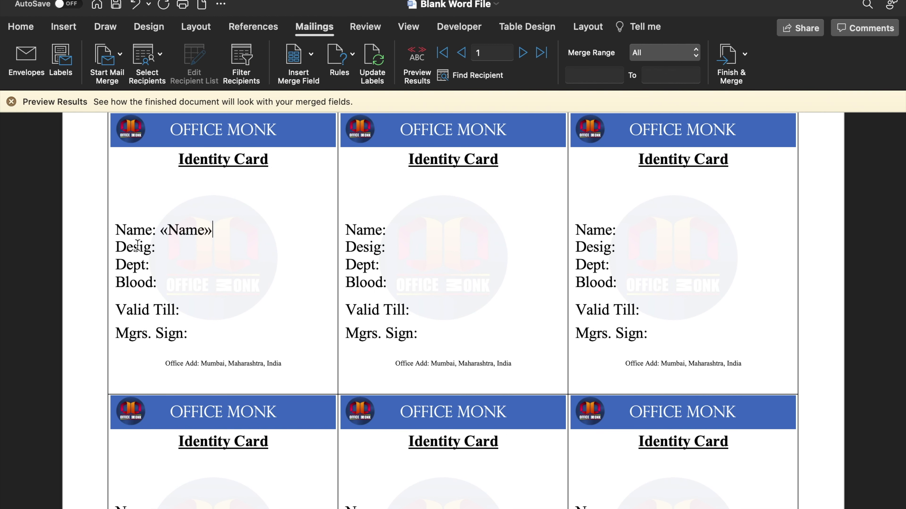
pyautogui.click(312, 55)
pyautogui.click(343, 125)
pyautogui.click(153, 265)
pyautogui.click(312, 57)
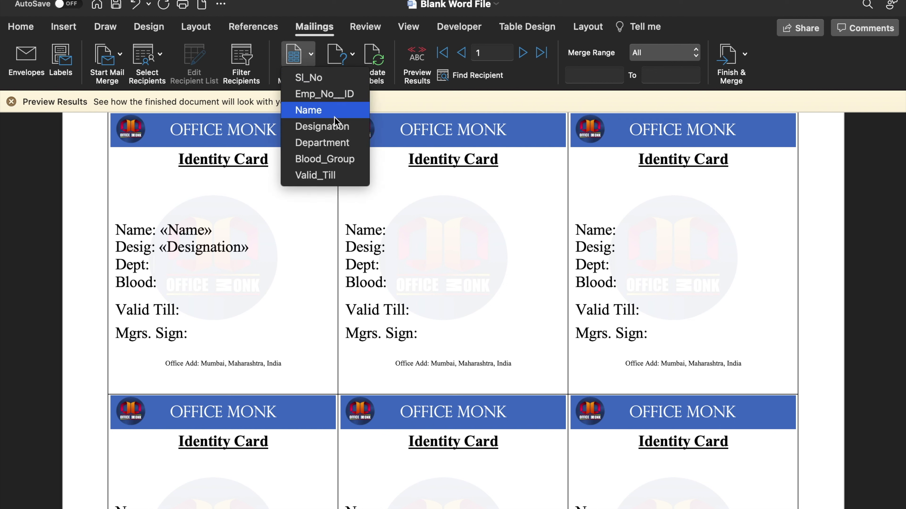
pyautogui.click(342, 143)
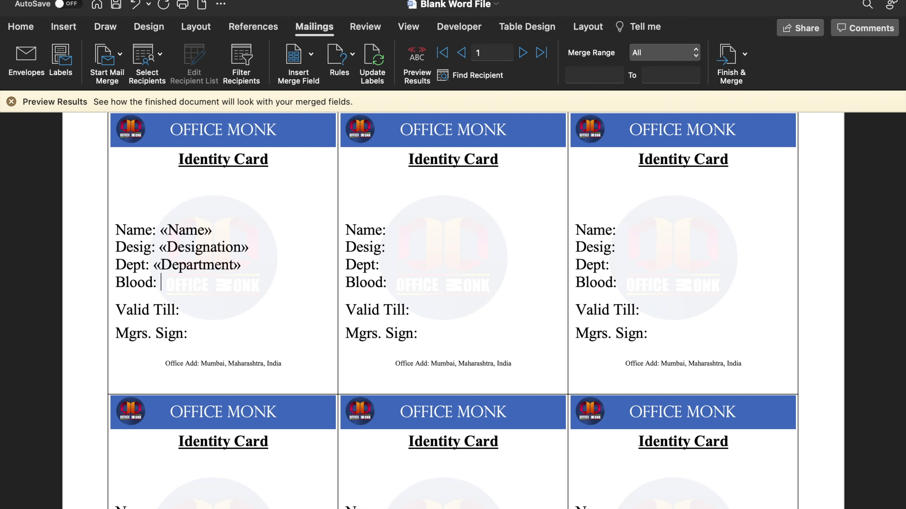
# Step: Insert the Blood_Group and Valid_Till merge fields after the Blood and Valid Till labels in the first card
pyautogui.click(311, 54)
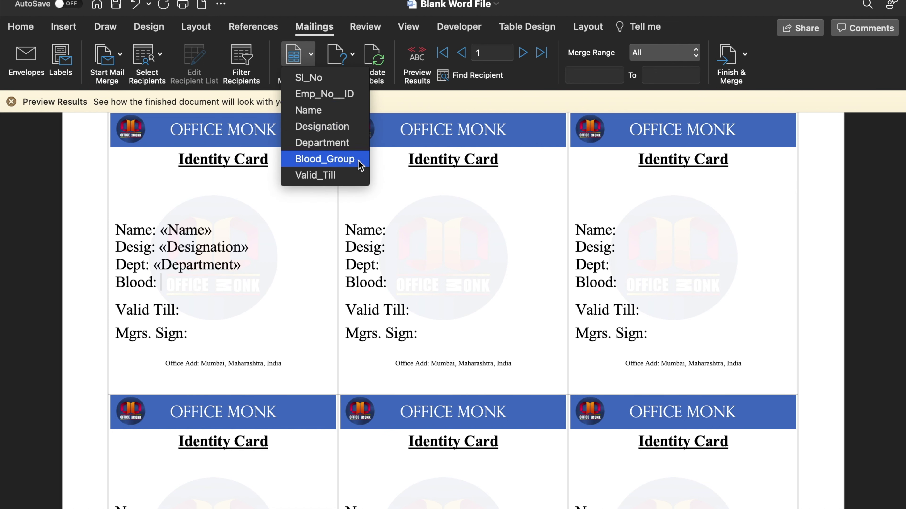
pyautogui.click(324, 160)
pyautogui.press('Down')
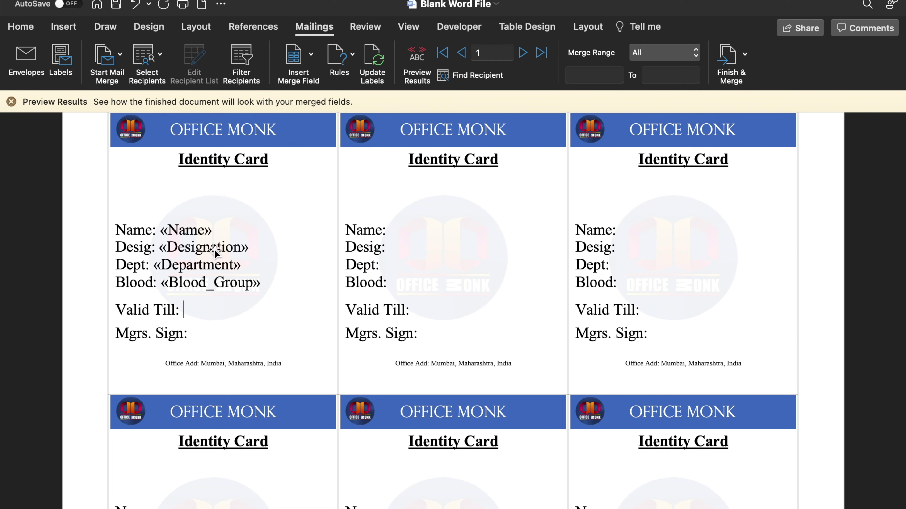
pyautogui.click(312, 59)
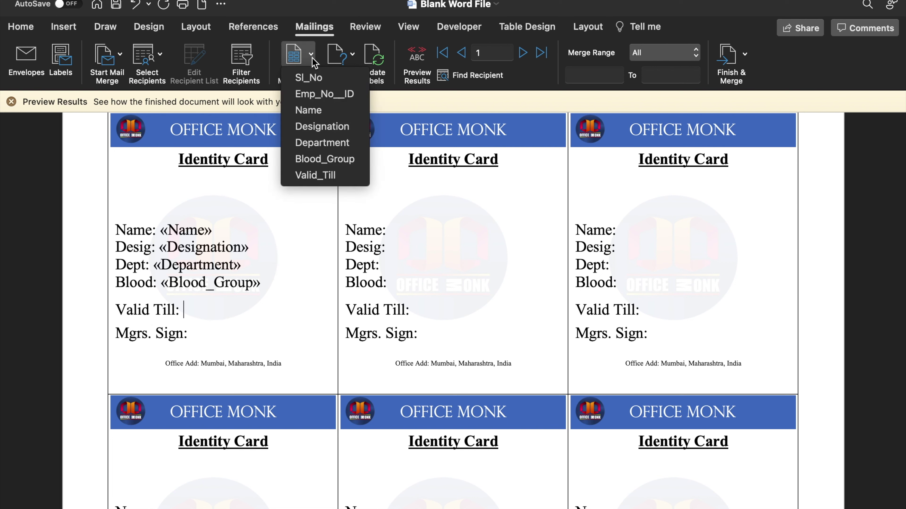
pyautogui.click(317, 176)
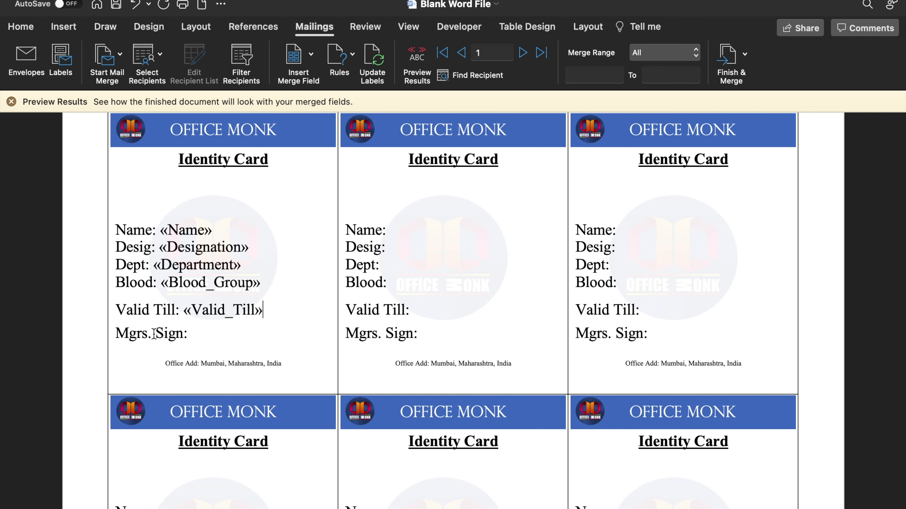
pyautogui.click(12, 102)
# Step: Insert the picture file Transparent Signature.png from the ID Card folder into the first card
pyautogui.click(63, 26)
pyautogui.click(273, 57)
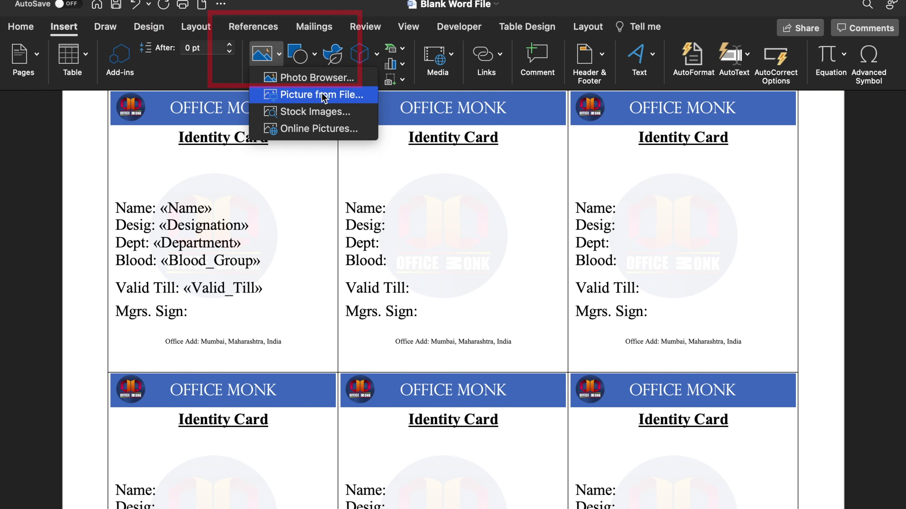
pyautogui.click(321, 94)
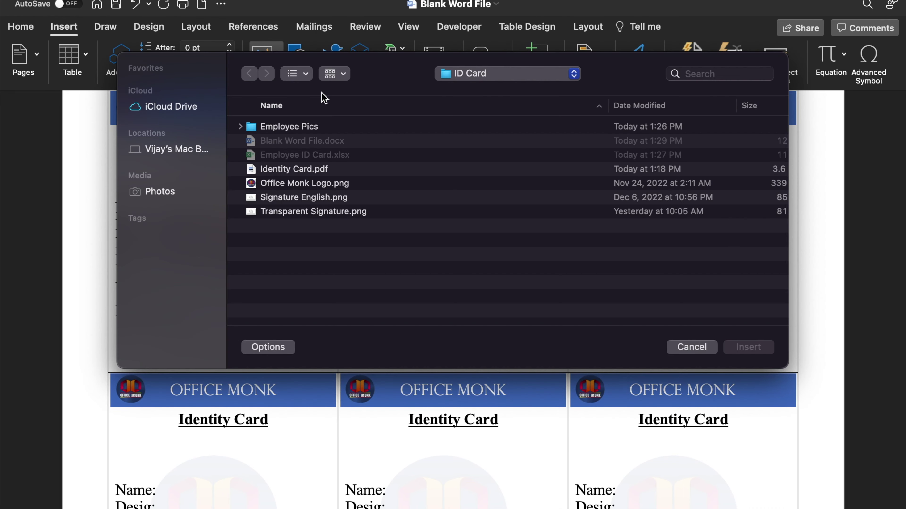
pyautogui.click(339, 213)
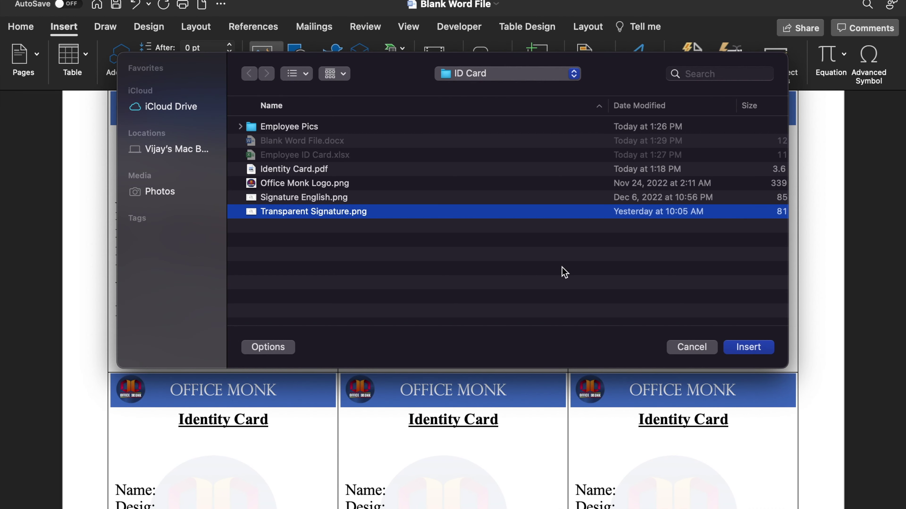
pyautogui.click(748, 347)
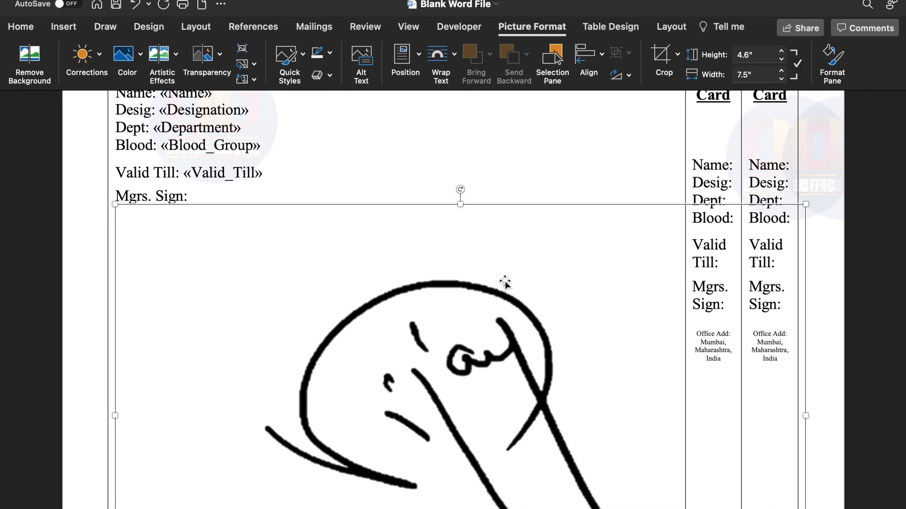
# Step: Set the signature picture's text wrapping so that it floats in front of the text
pyautogui.rightClick(505, 276)
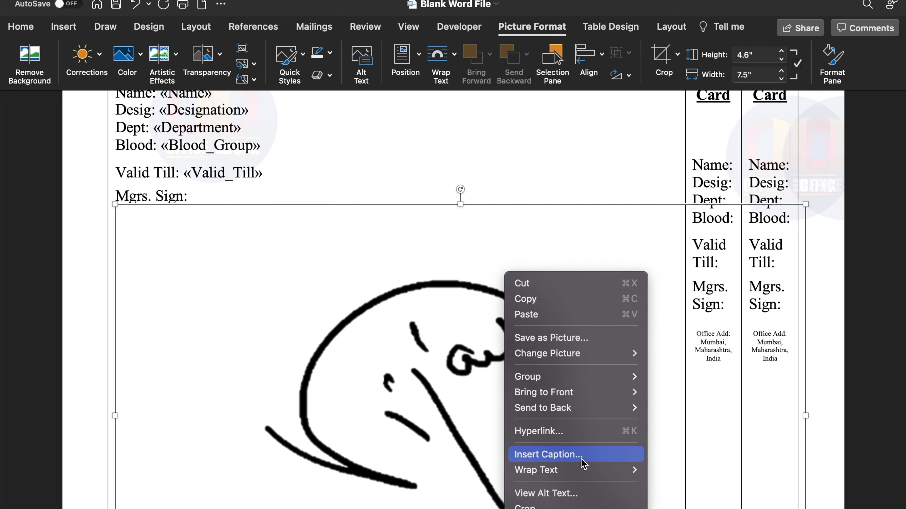
pyautogui.moveTo(589, 474)
pyautogui.click(710, 455)
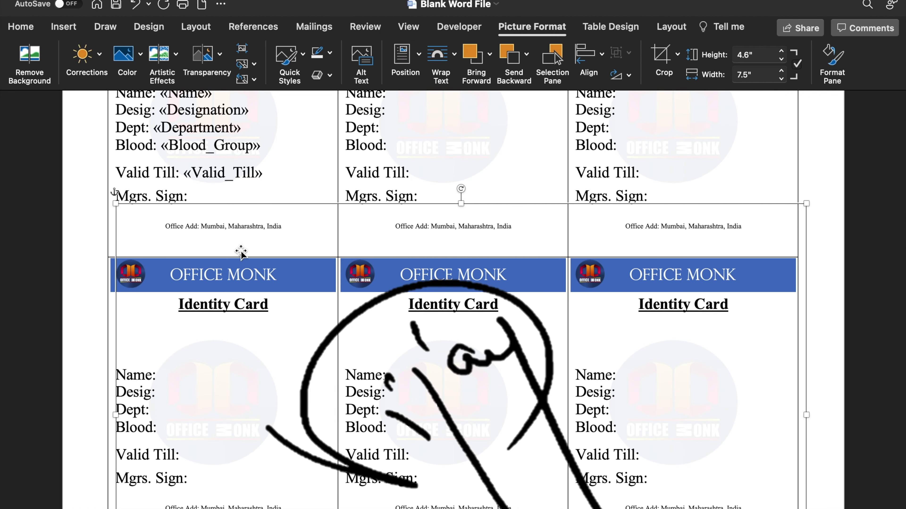
# Step: Shrink the signature picture to about 0.47" high and 0.77" wide so it fits within a single card
pyautogui.moveTo(115, 203); pyautogui.dragTo(482, 395)
pyautogui.moveTo(807, 358); pyautogui.dragTo(446, 137)
pyautogui.moveTo(444, 135); pyautogui.dragTo(319, 174)
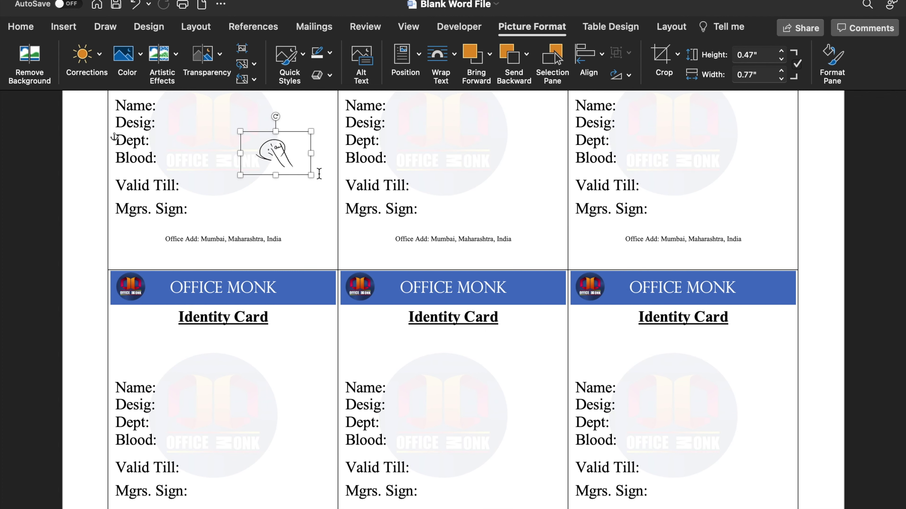
pyautogui.click(319, 201)
pyautogui.click(288, 161)
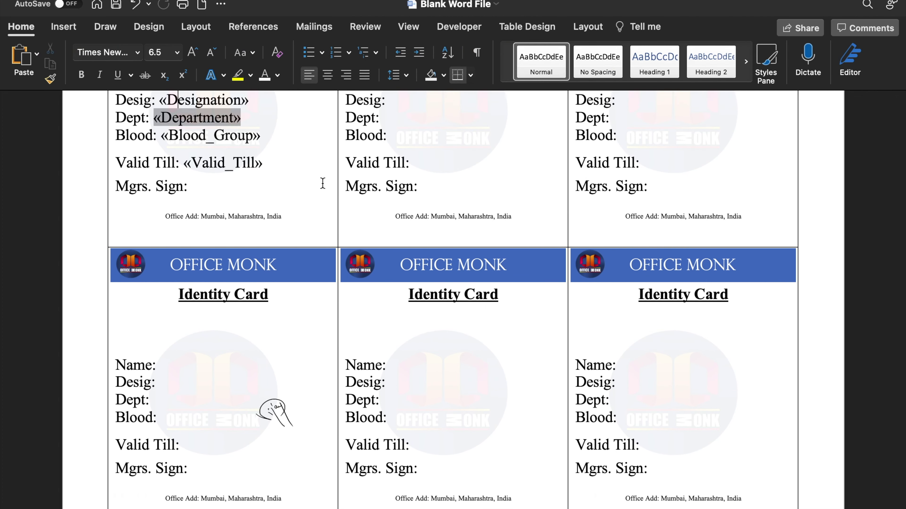
pyautogui.scroll(1, 323, 184)
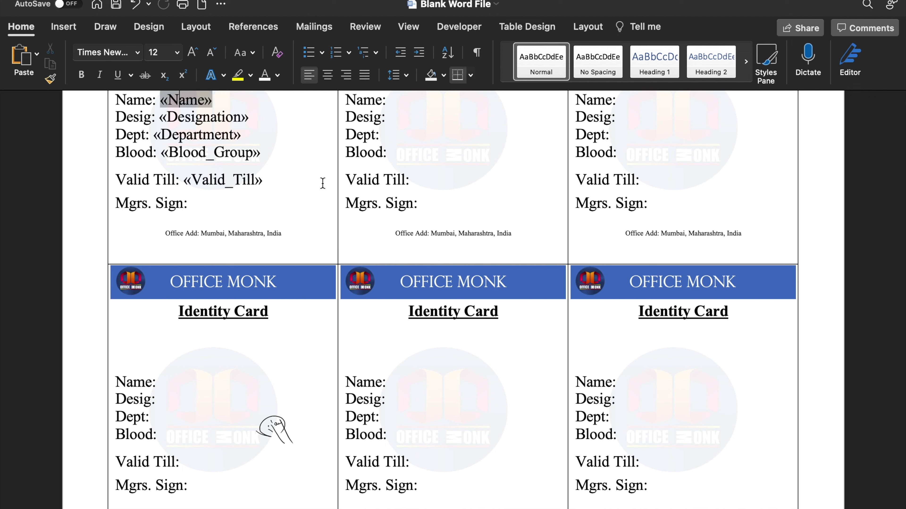
# Step: Move the signature picture beside the Mgrs. Sign label in the first card
pyautogui.click(276, 430)
pyautogui.moveTo(277, 430); pyautogui.dragTo(236, 202)
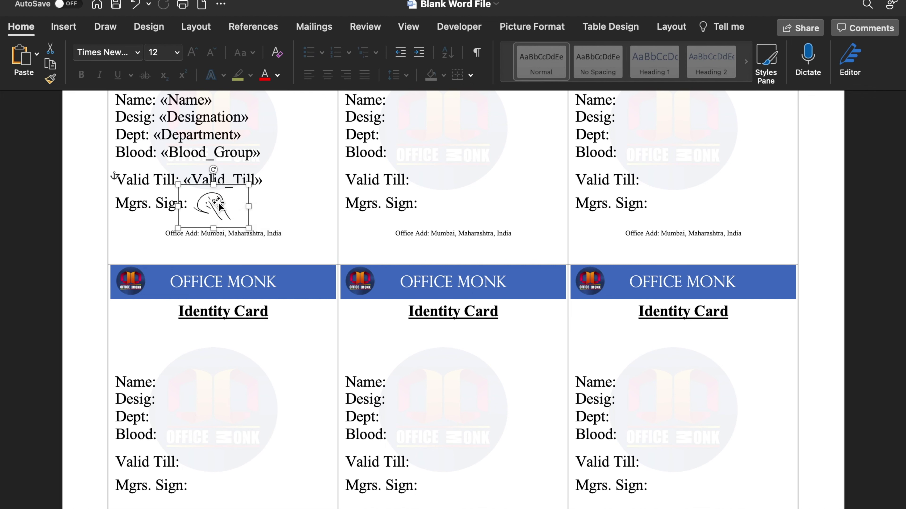
pyautogui.click(270, 208)
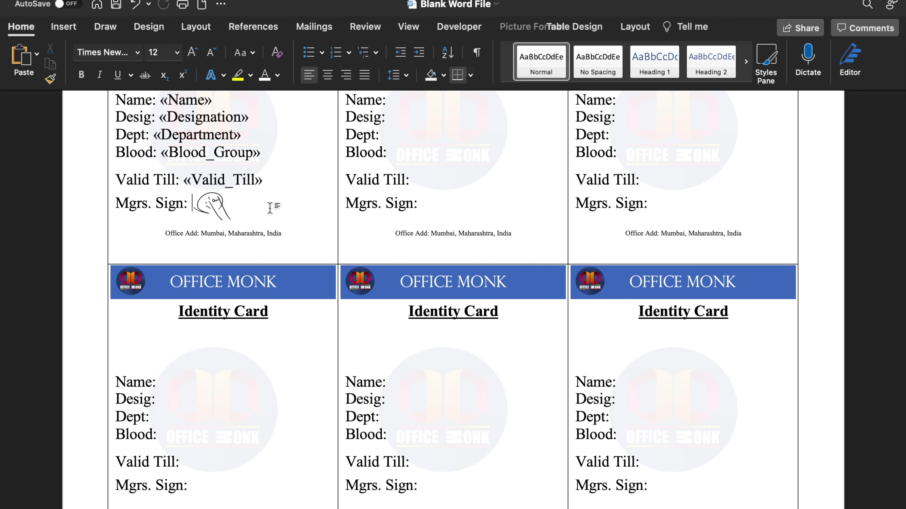
# Step: Recolor the first card's signature picture with the dark blue variation and close the picture formatting options
pyautogui.click(220, 209)
pyautogui.doubleClick(220, 209)
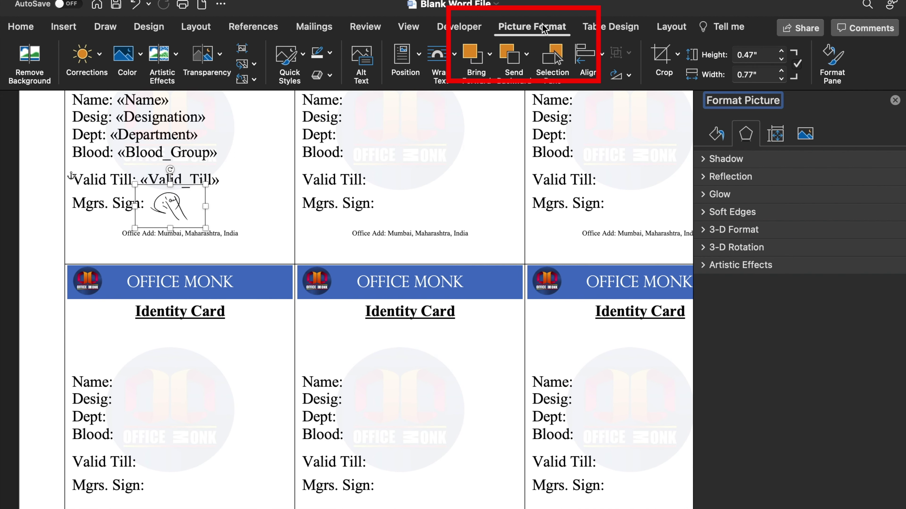
pyautogui.click(139, 54)
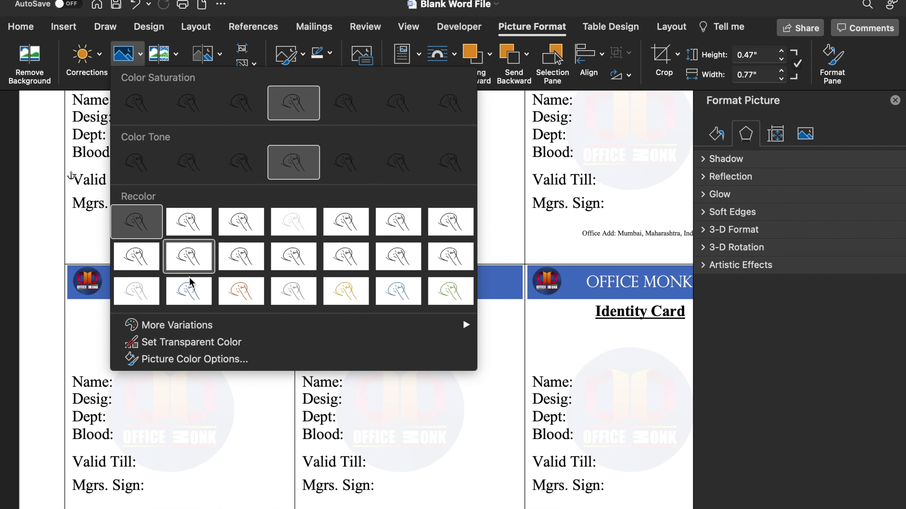
pyautogui.click(189, 290)
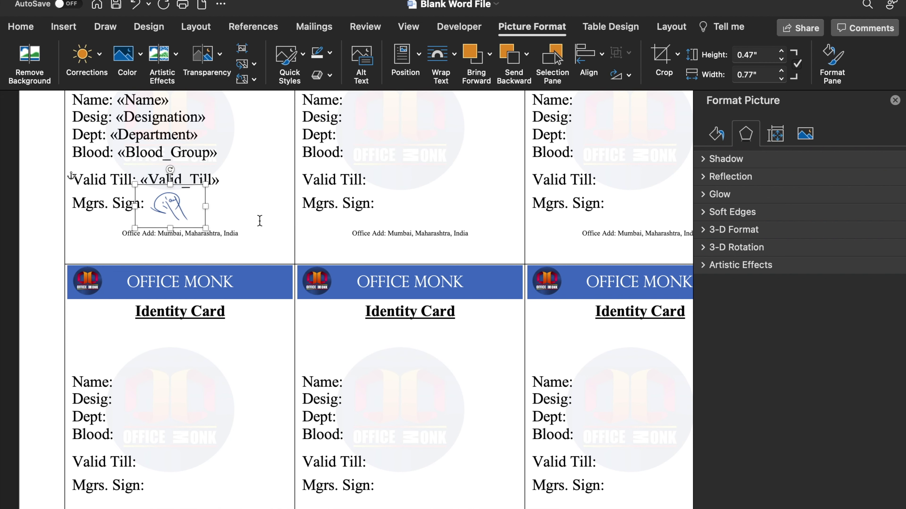
pyautogui.click(266, 217)
pyautogui.click(895, 100)
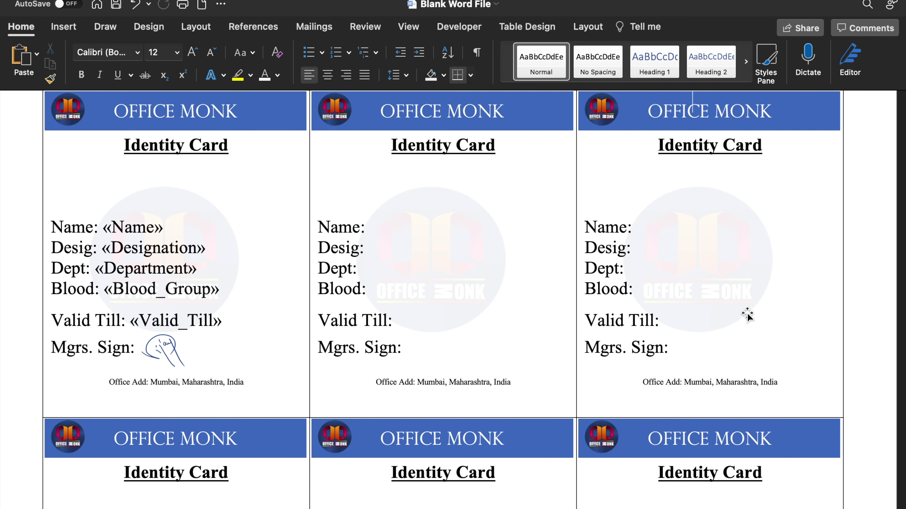
# Step: Update the labels to copy the first card's merge fields and signature to every card, and preview the results
pyautogui.click(327, 31)
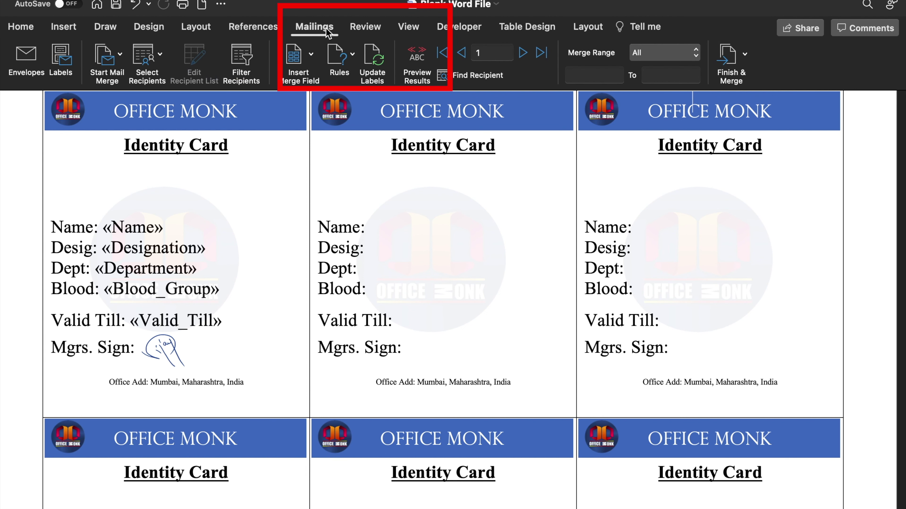
pyautogui.click(373, 60)
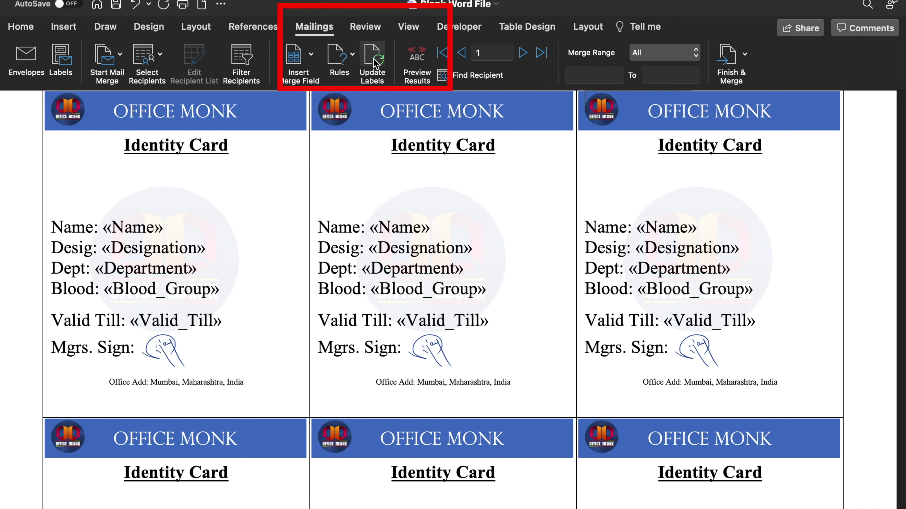
pyautogui.click(417, 57)
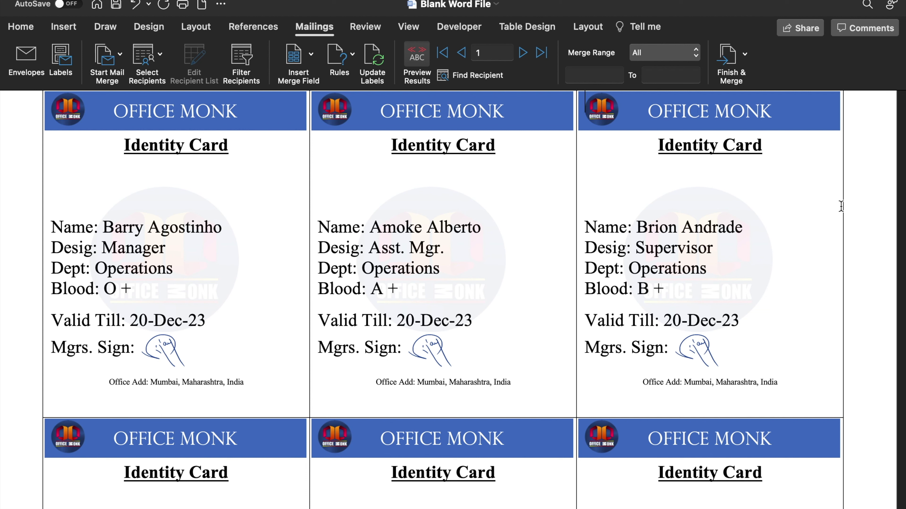
# Step: Finish the merge by generating editable individual documents
pyautogui.click(748, 58)
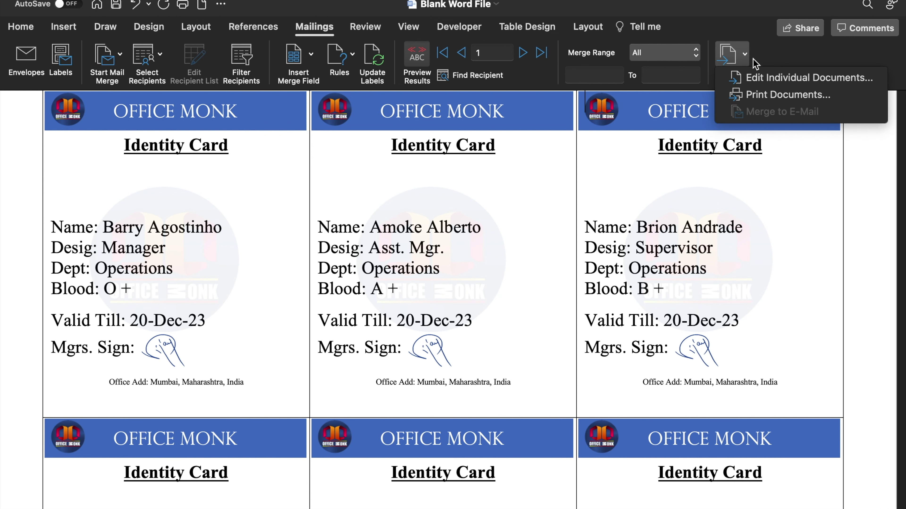
pyautogui.click(779, 84)
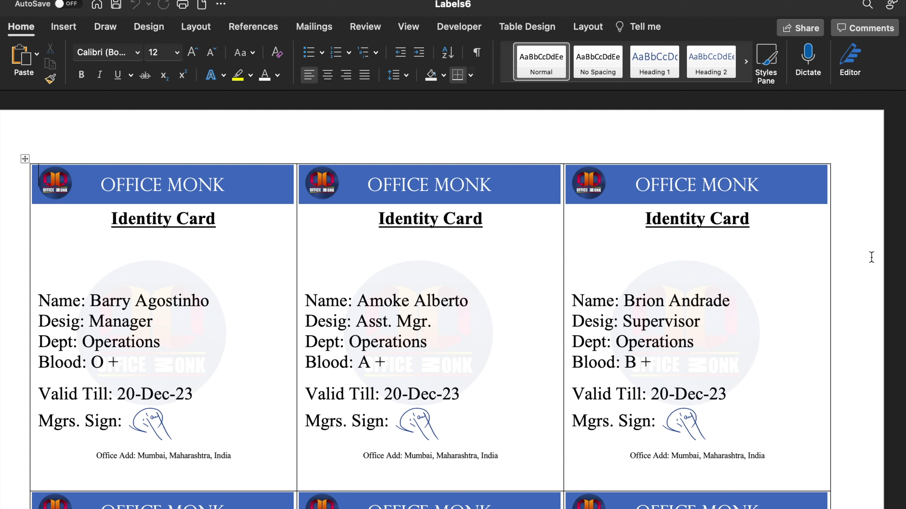
# Step: Insert the photo matching the first card's employee from the Employee Pics folder below that card's Identity Card heading
pyautogui.click(148, 239)
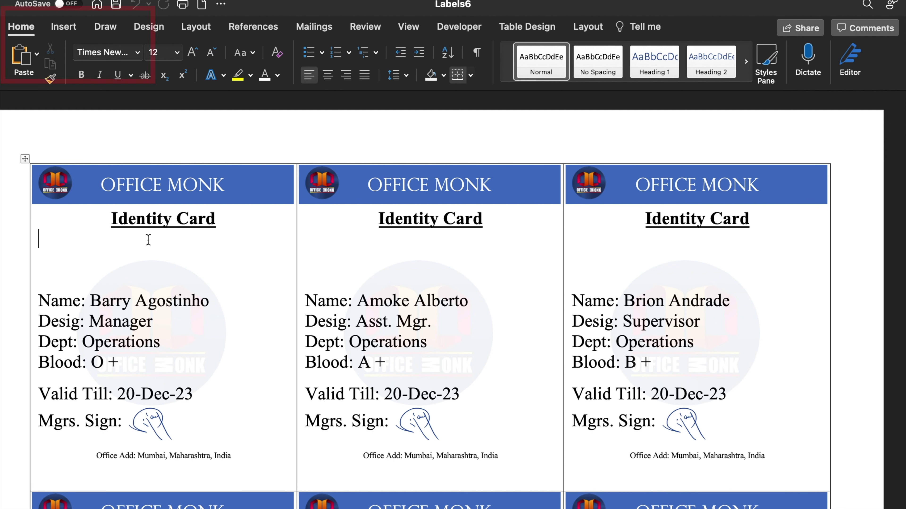
pyautogui.click(63, 27)
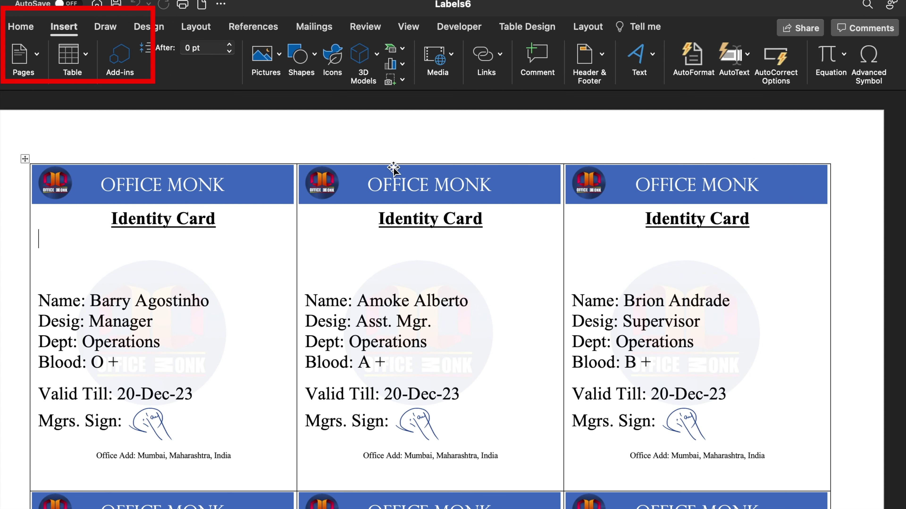
pyautogui.click(279, 57)
pyautogui.click(313, 95)
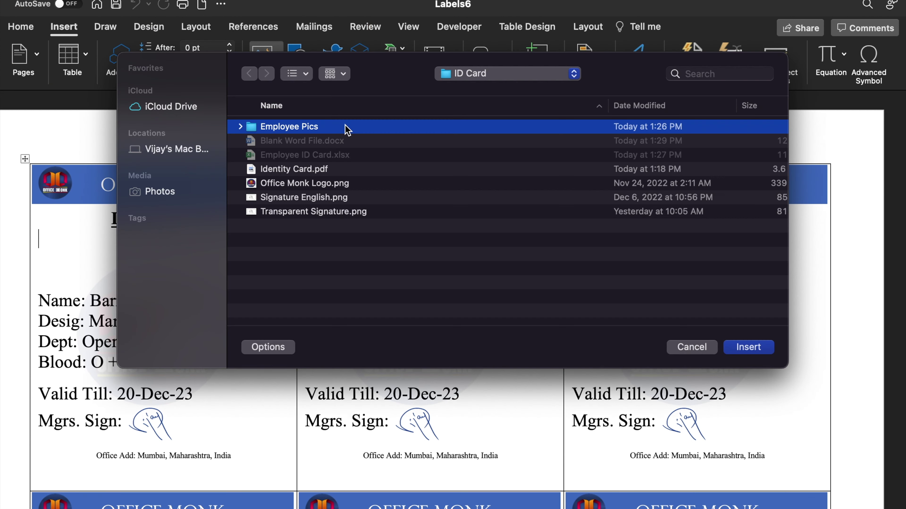
pyautogui.doubleClick(359, 126)
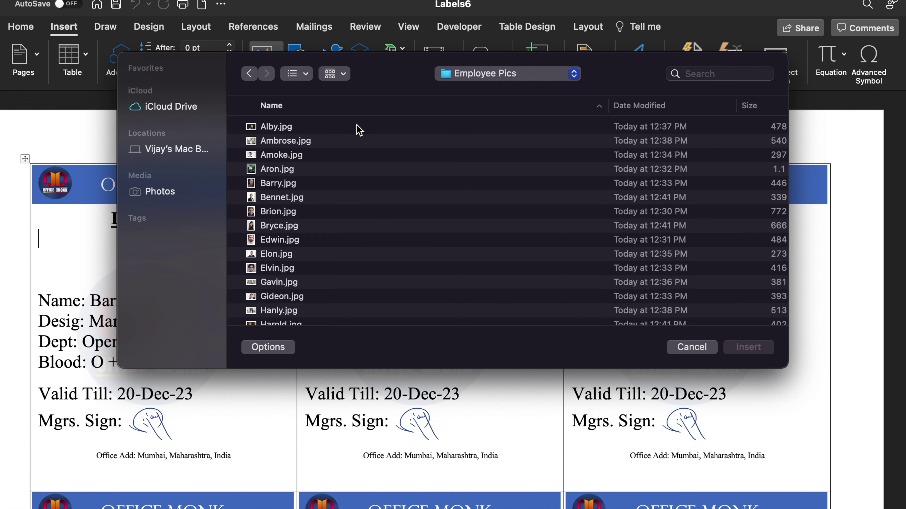
pyautogui.moveTo(387, 65); pyautogui.dragTo(448, 68)
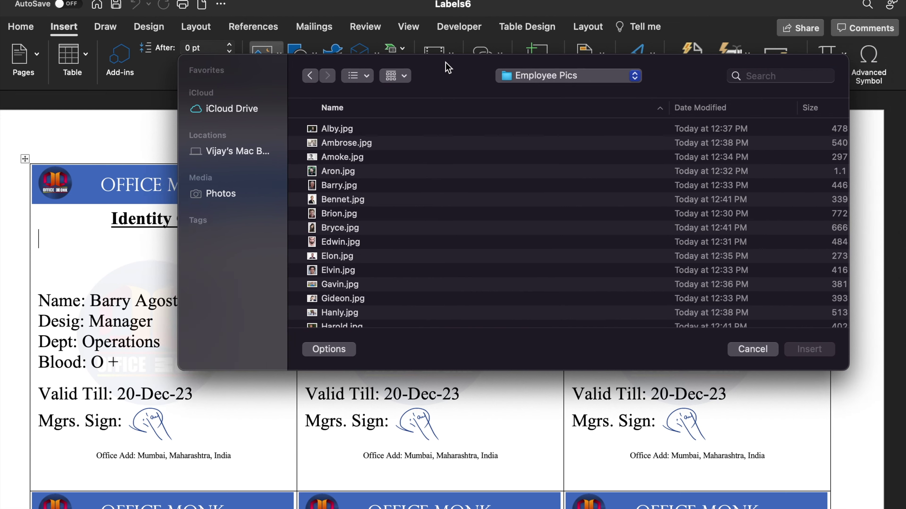
pyautogui.click(338, 185)
pyautogui.click(823, 350)
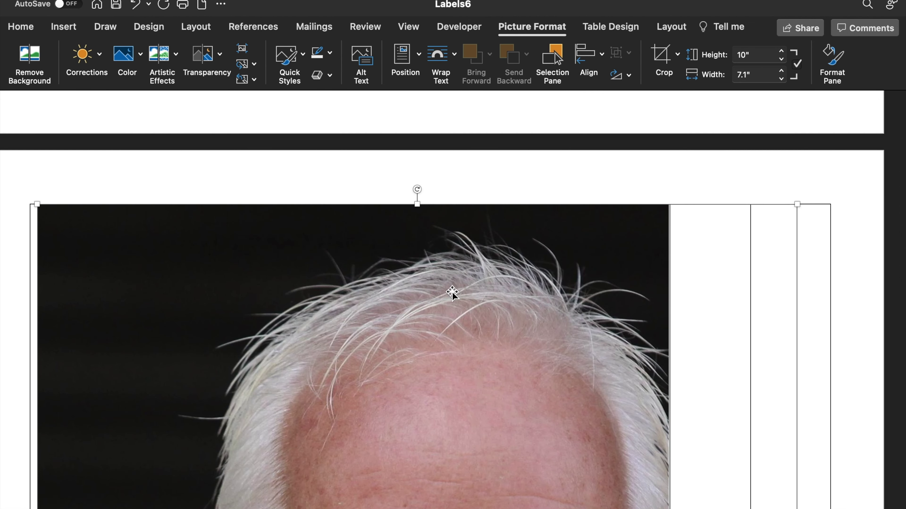
# Step: Set the first employee photo's text wrapping to In Front of Text
pyautogui.rightClick(452, 292)
pyautogui.moveTo(527, 473)
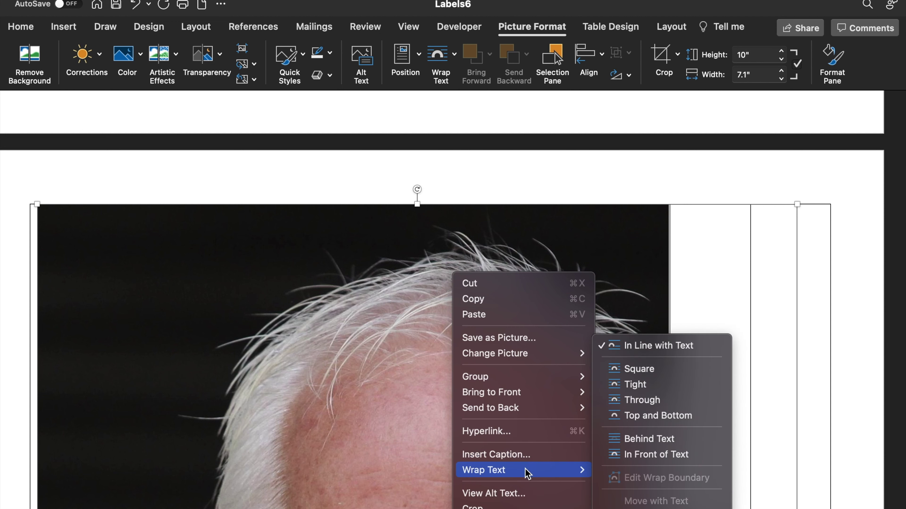
pyautogui.click(648, 457)
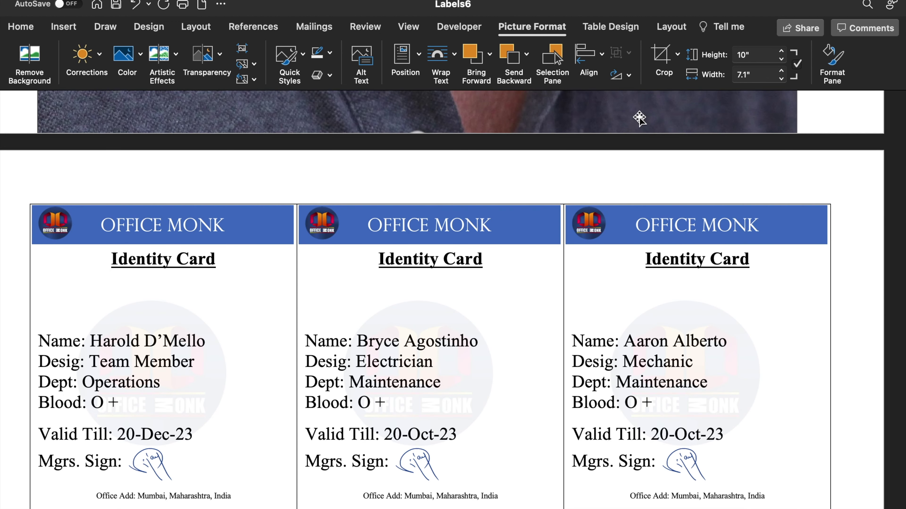
# Step: Shrink the first employee's photo to about 0.57" high and 0.4" wide and place it above the Name line of the first card
pyautogui.moveTo(639, 116); pyautogui.dragTo(635, 290)
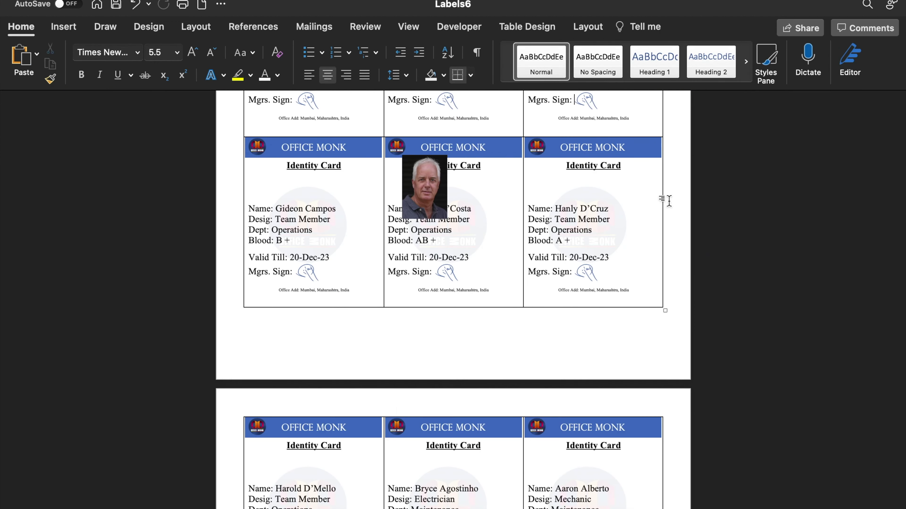
pyautogui.scroll(3, 668, 201)
pyautogui.moveTo(427, 214); pyautogui.dragTo(324, 175)
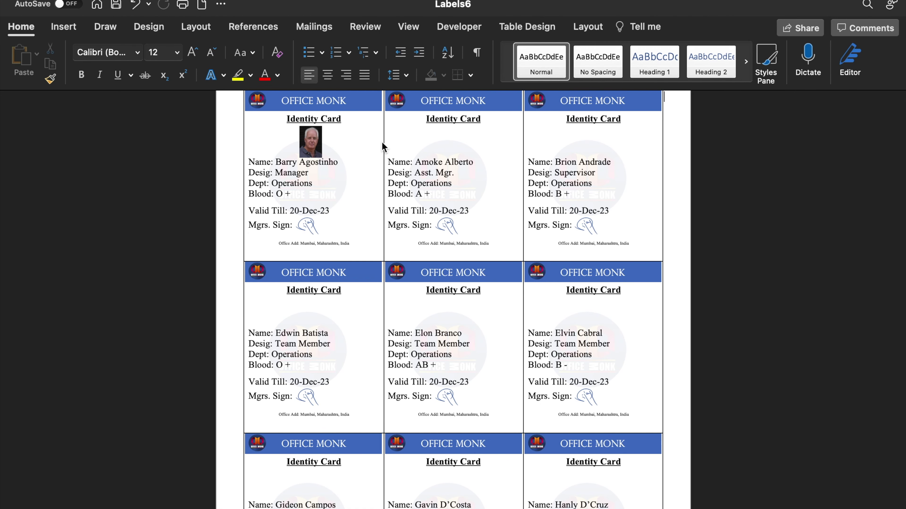
# Step: Add a black outline to the first card's employee photo and close the picture formatting options
pyautogui.click(313, 140)
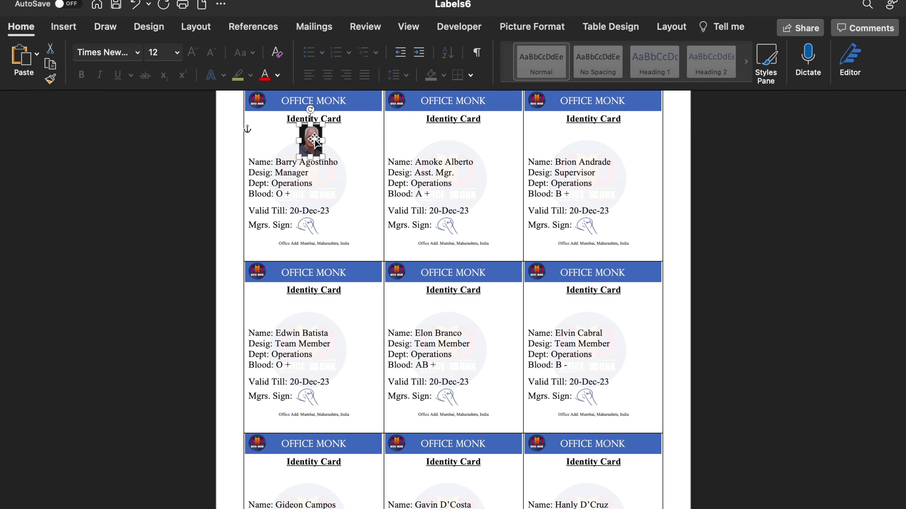
pyautogui.doubleClick(314, 141)
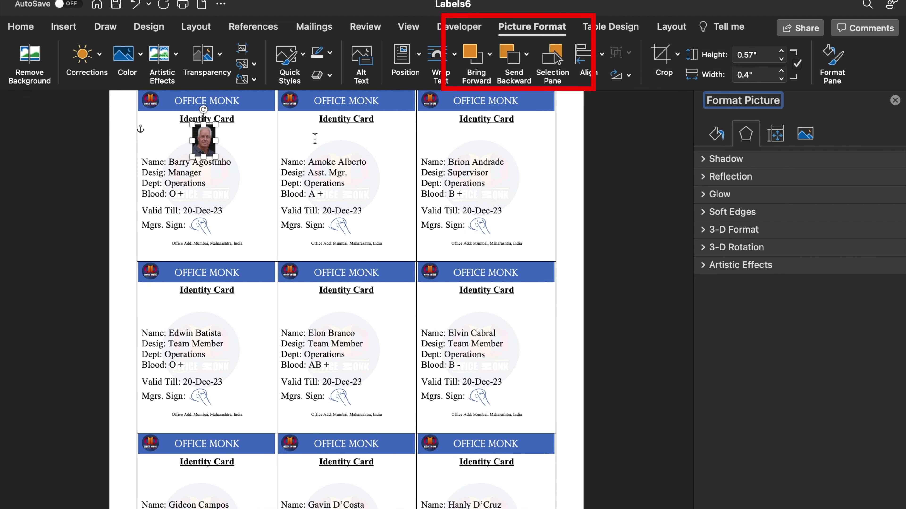
pyautogui.click(331, 55)
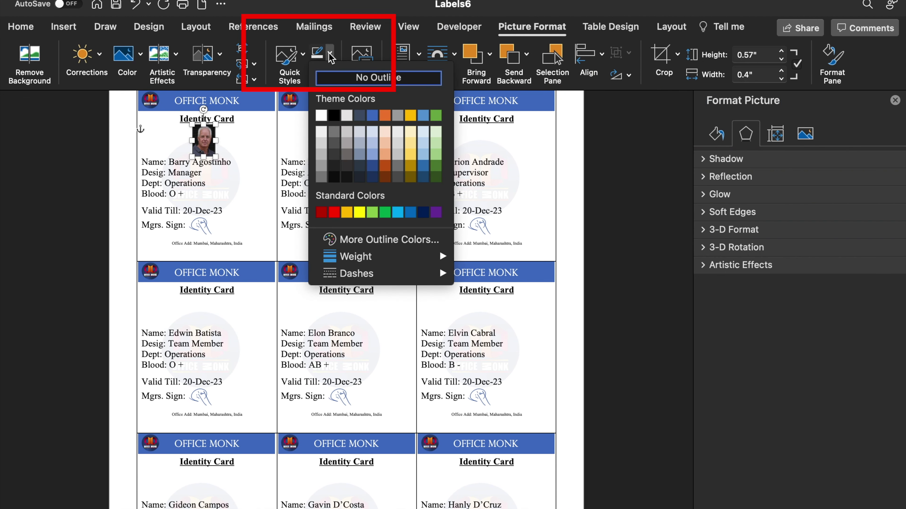
pyautogui.click(336, 116)
pyautogui.click(560, 154)
pyautogui.click(894, 101)
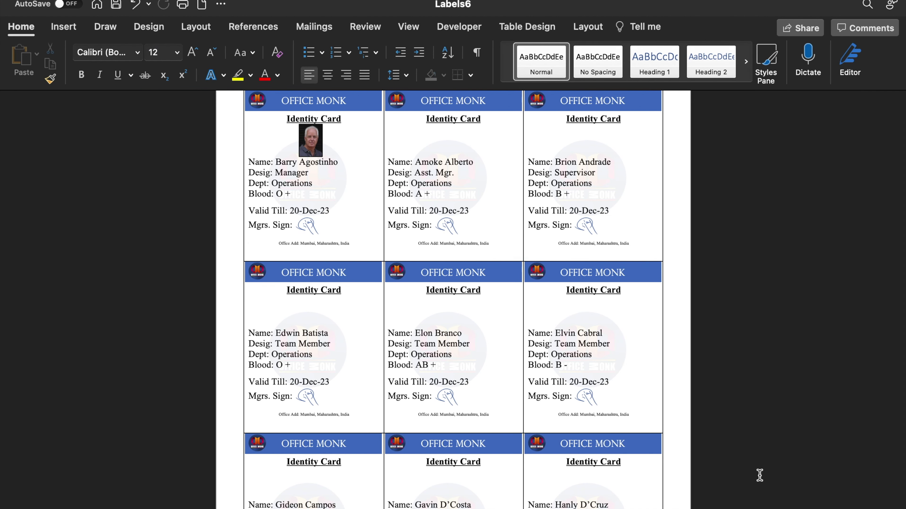
# Step: Insert the photo matching the second card's employee from the Employee Pics folder
pyautogui.scroll(5, 396, 301)
pyautogui.click(396, 301)
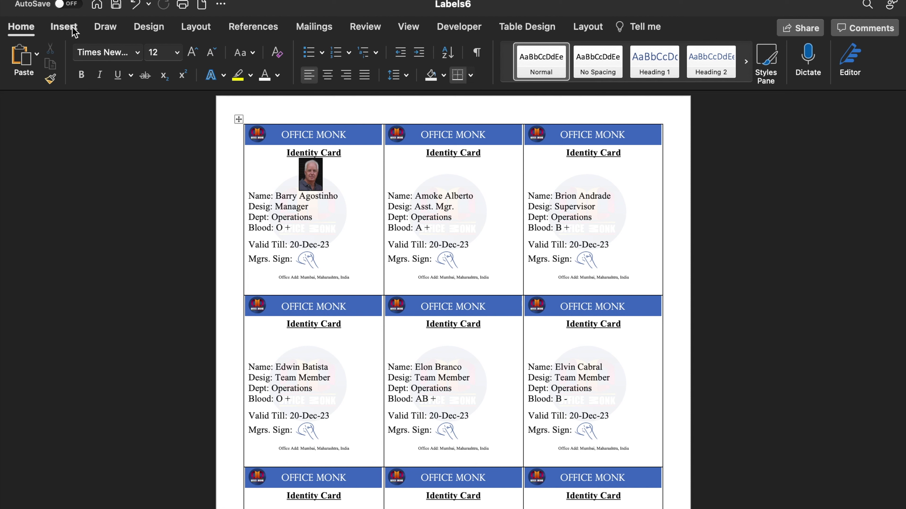
pyautogui.click(72, 30)
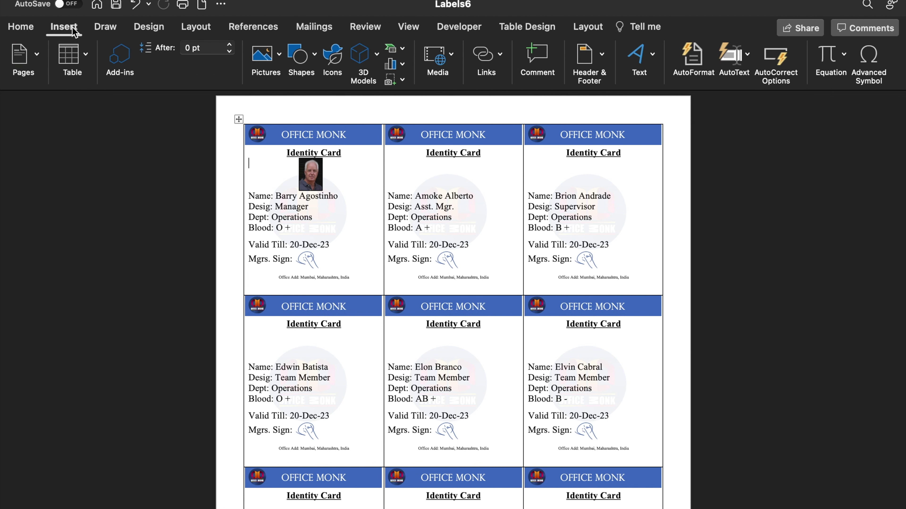
pyautogui.click(279, 56)
pyautogui.click(321, 95)
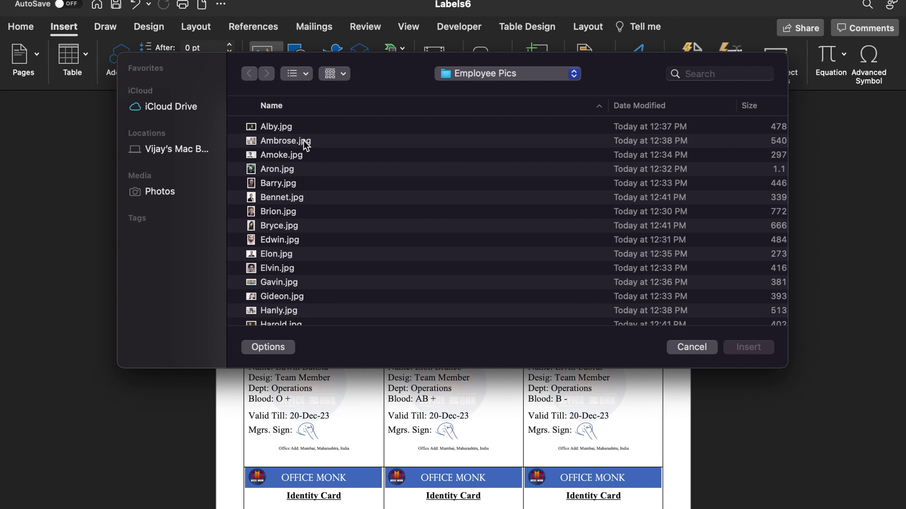
pyautogui.click(303, 156)
pyautogui.click(751, 345)
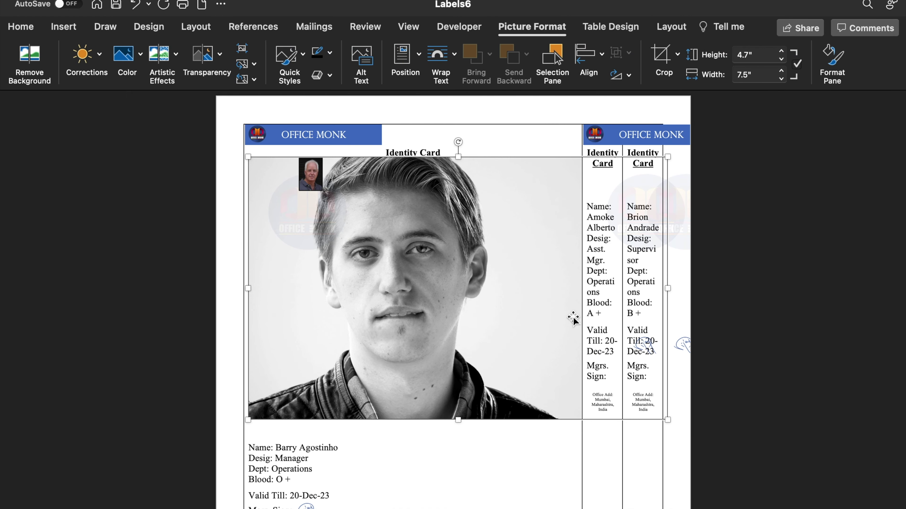
# Step: Float the second employee's photo in front of the text and shrink it to about 1.48" by 2.37" over the second card
pyautogui.rightClick(463, 270)
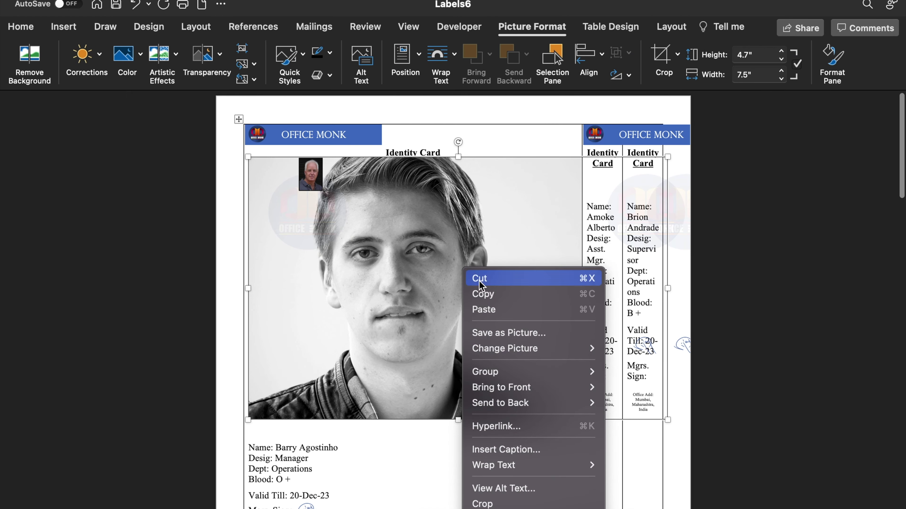
pyautogui.moveTo(542, 464)
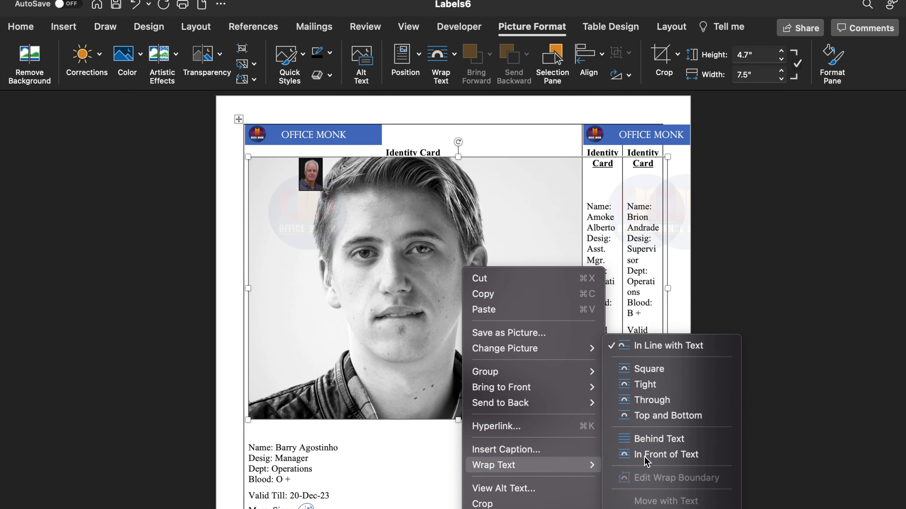
pyautogui.click(620, 455)
pyautogui.moveTo(489, 232)
pyautogui.mouseDown()
pyautogui.moveTo(477, 227)
pyautogui.moveTo(482, 233)
pyautogui.mouseUp()
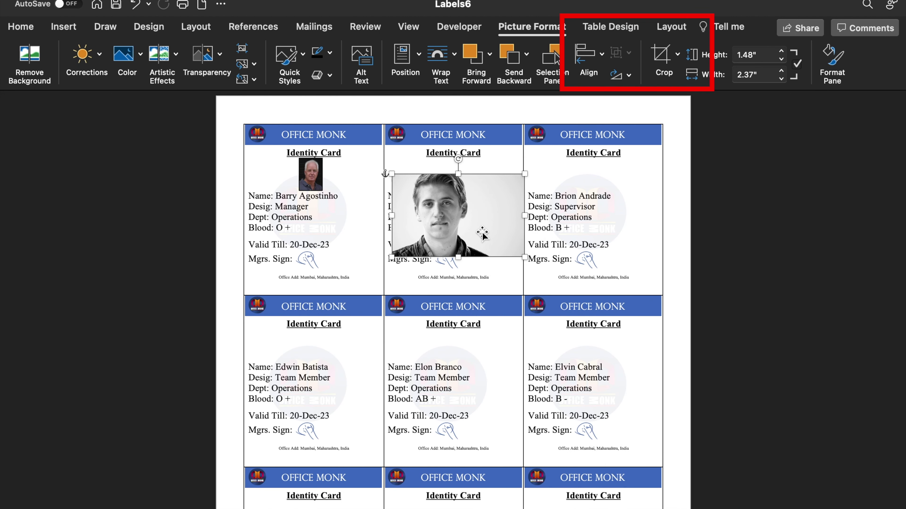
# Step: Crop the second employee's photo to an oval shape and trim its empty side to a width of about 1.69"
pyautogui.click(664, 61)
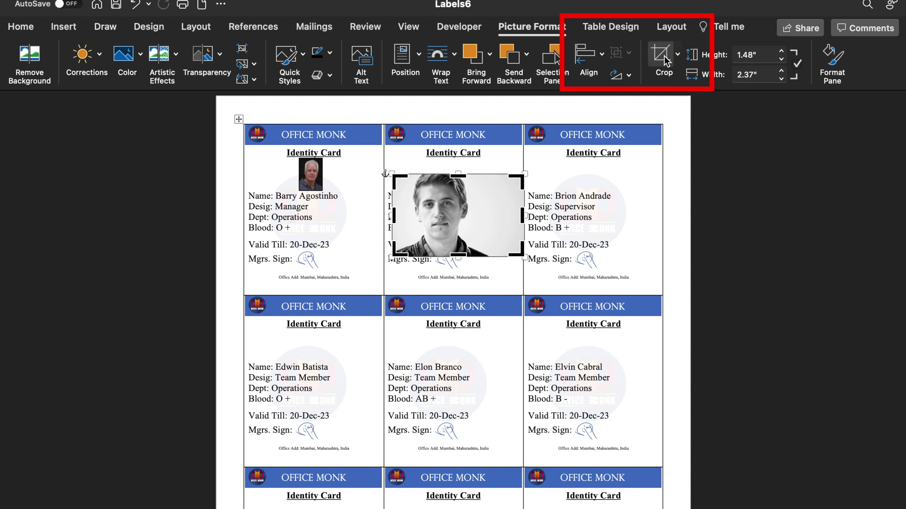
pyautogui.click(677, 55)
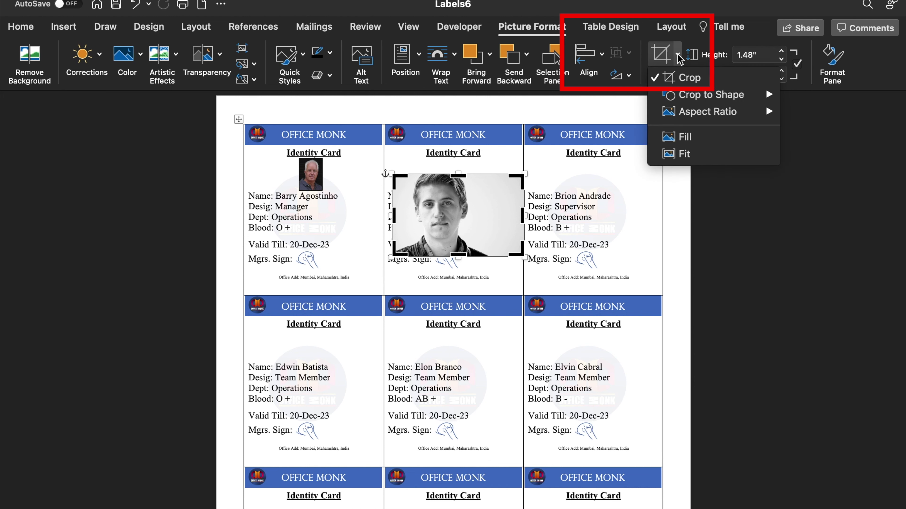
pyautogui.moveTo(699, 94)
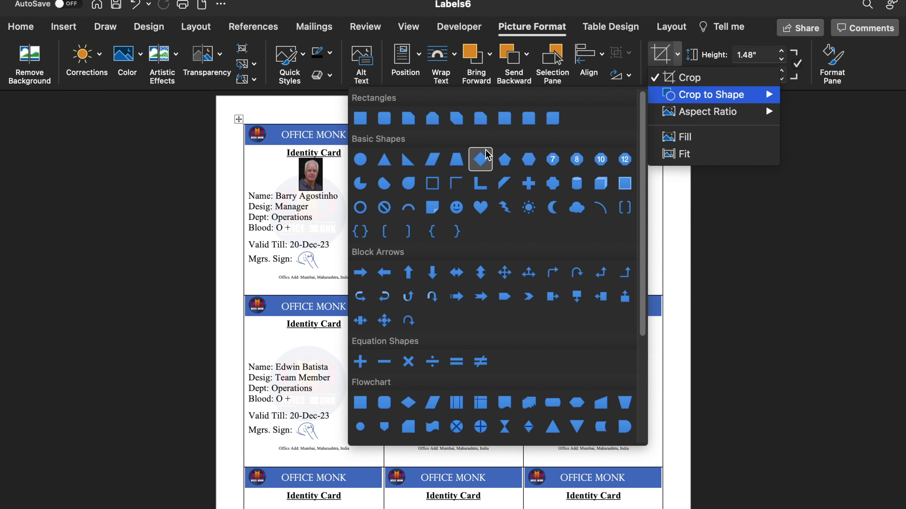
pyautogui.click(360, 160)
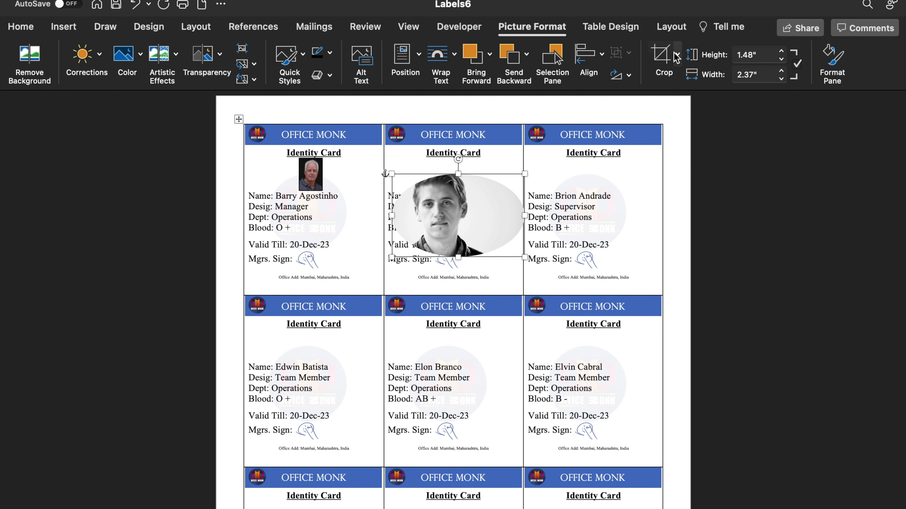
pyautogui.click(661, 54)
pyautogui.moveTo(519, 215); pyautogui.dragTo(485, 215)
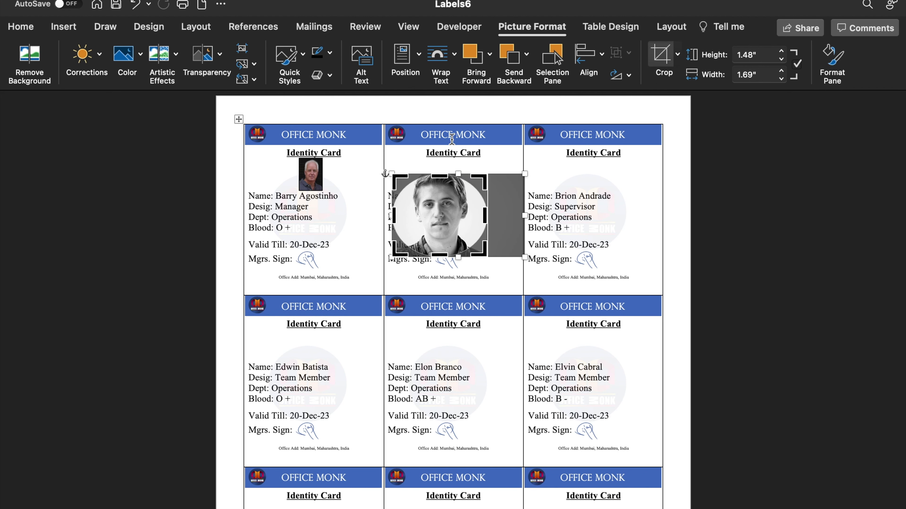
# Step: Add a black outline to the second employee's oval photo and finish cropping it
pyautogui.click(329, 53)
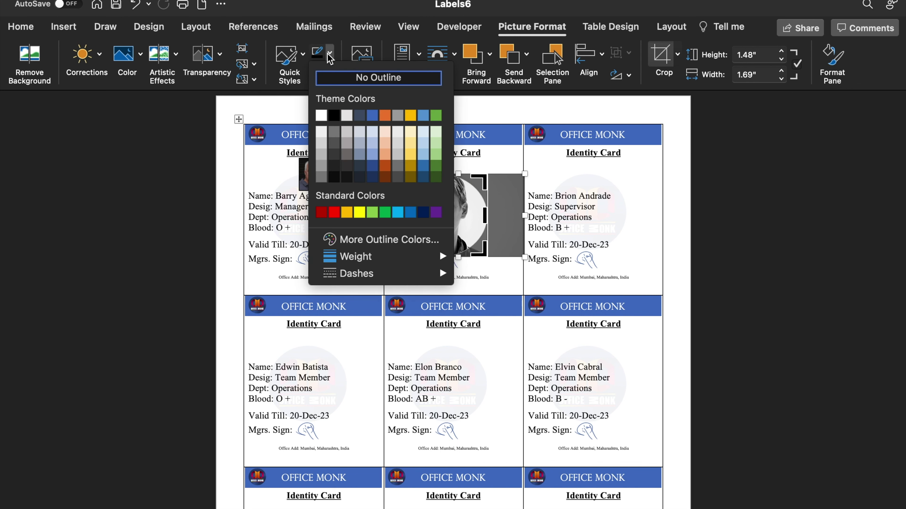
pyautogui.click(360, 78)
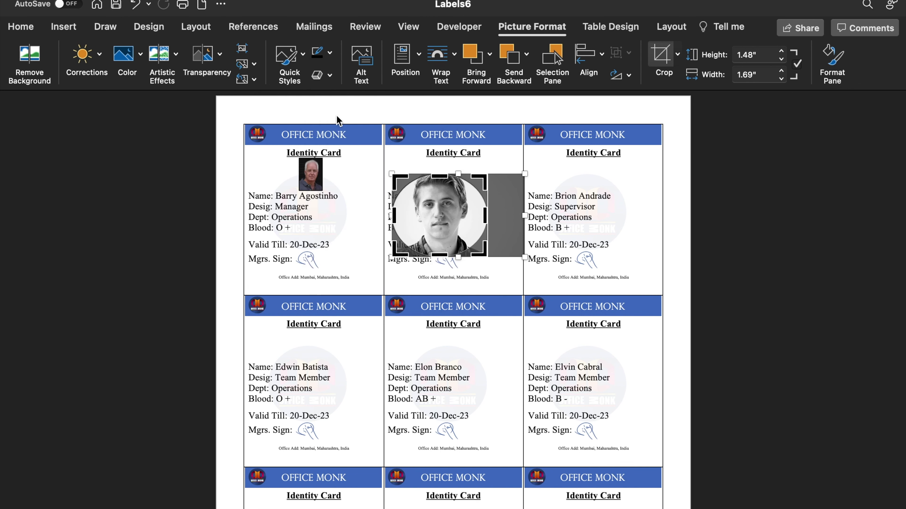
pyautogui.click(674, 222)
# Step: Shrink the oval photo to about 0.49" high and 0.48" wide and place it above the second card's Name line
pyautogui.click(447, 218)
pyautogui.moveTo(486, 256); pyautogui.dragTo(462, 186)
pyautogui.moveTo(462, 172); pyautogui.dragTo(457, 173)
pyautogui.moveTo(445, 171); pyautogui.dragTo(449, 177)
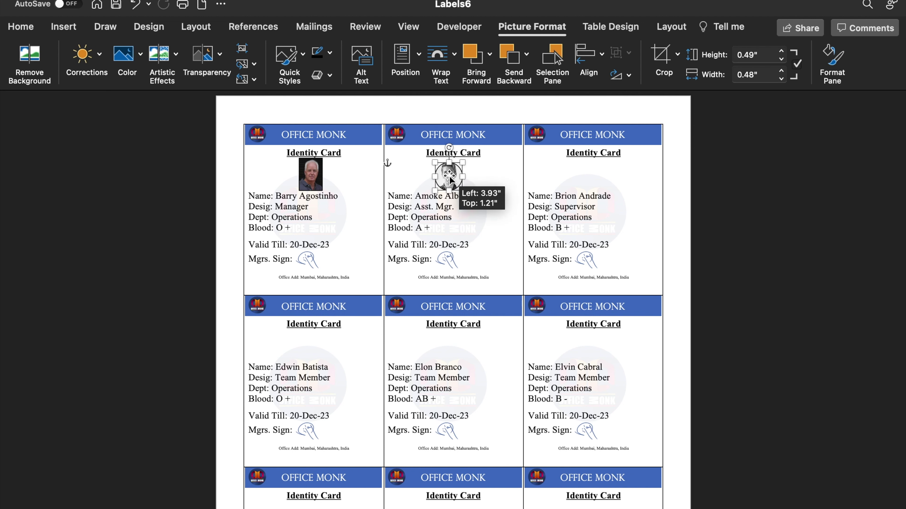
pyautogui.moveTo(450, 179); pyautogui.dragTo(450, 177)
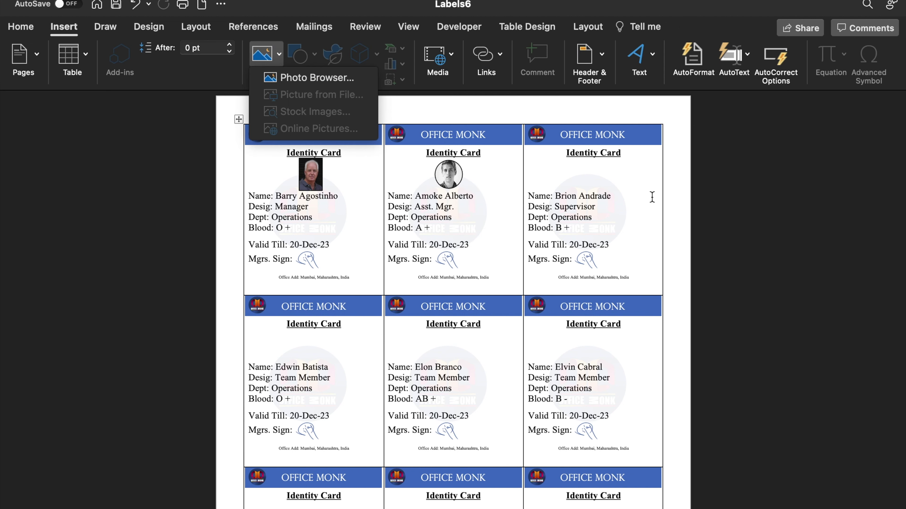
# Step: Insert the picture Hanly.jpg from the Employee Pics folder into the third card, below the Identity Card heading
pyautogui.click(672, 209)
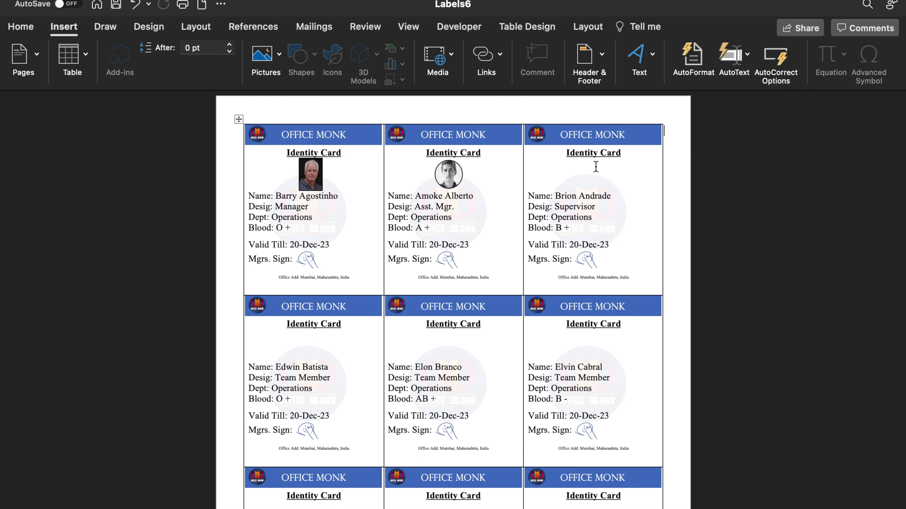
pyautogui.click(279, 54)
pyautogui.click(296, 94)
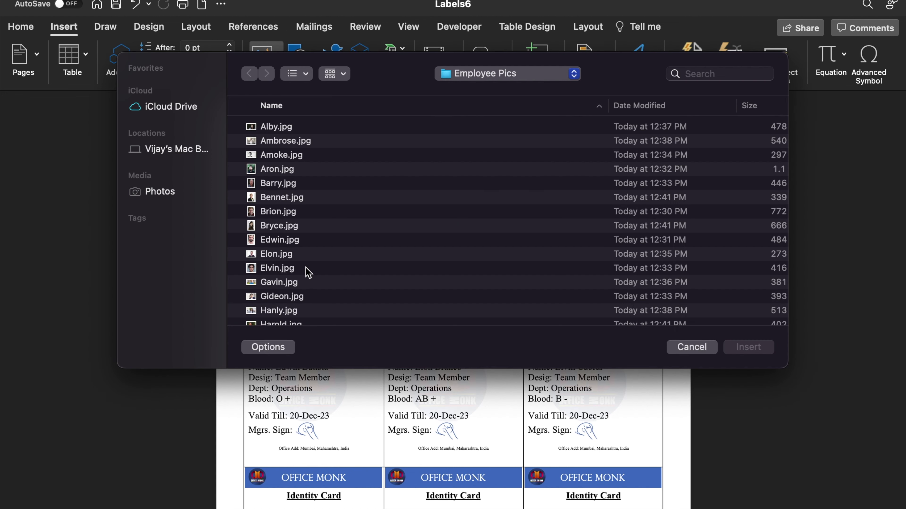
pyautogui.click(307, 268)
pyautogui.click(318, 311)
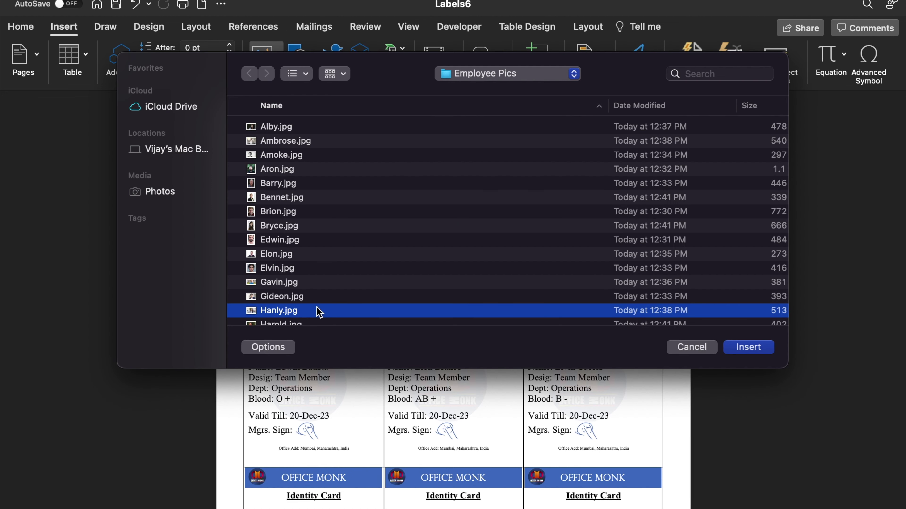
pyautogui.click(756, 346)
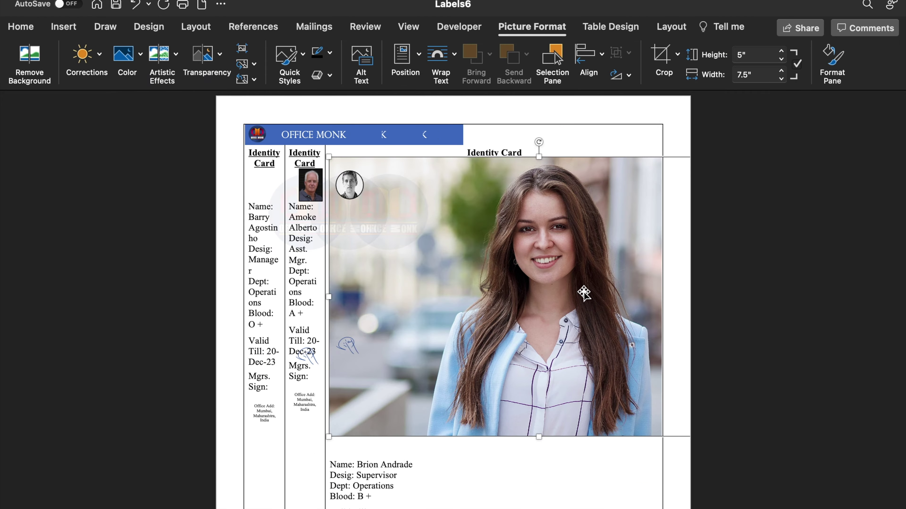
# Step: Set the third card's photo in front of the text, shrink it to about 3.03" by 4.55" and open its picture formatting options
pyautogui.rightClick(559, 274)
pyautogui.moveTo(632, 468)
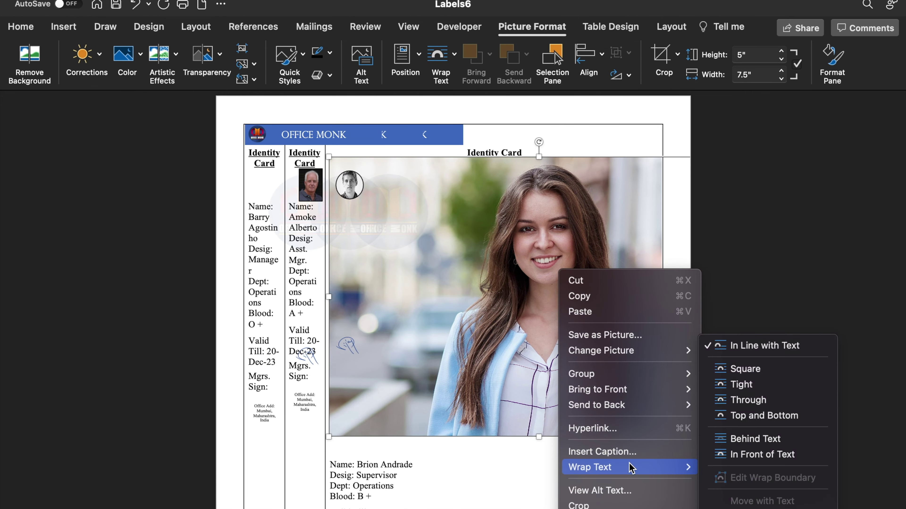
pyautogui.click(745, 454)
pyautogui.moveTo(623, 328); pyautogui.dragTo(427, 339)
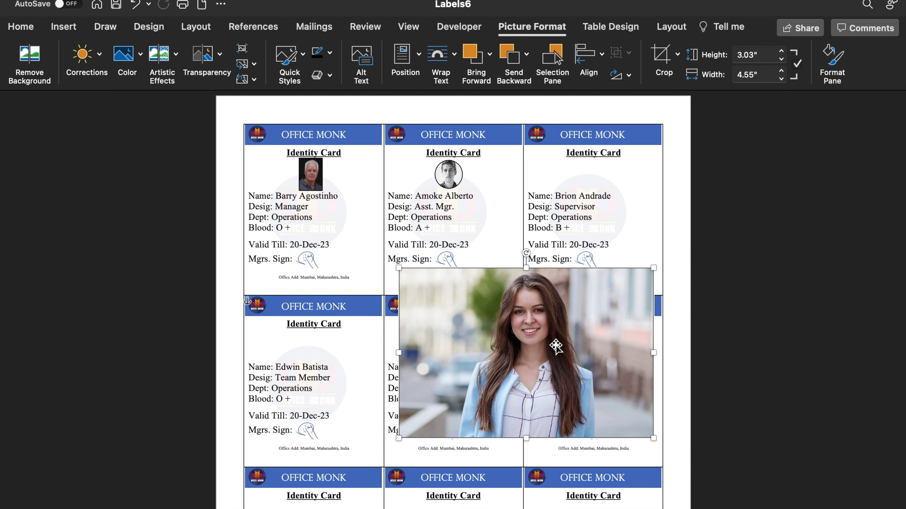
pyautogui.moveTo(556, 342); pyautogui.dragTo(444, 271)
pyautogui.doubleClick(444, 272)
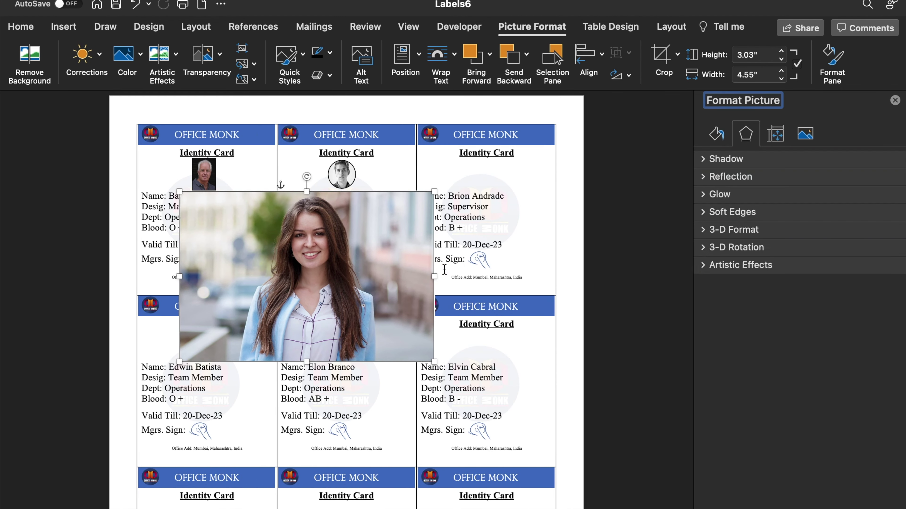
# Step: Crop the third card's photo to an eight-pointed star shape
pyautogui.click(677, 55)
pyautogui.moveTo(715, 100)
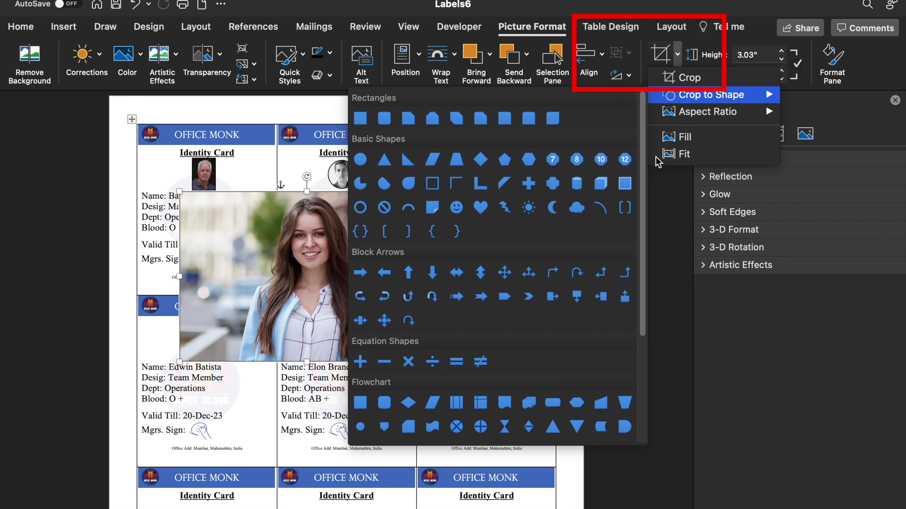
pyautogui.scroll(-5, 525, 321)
pyautogui.click(501, 343)
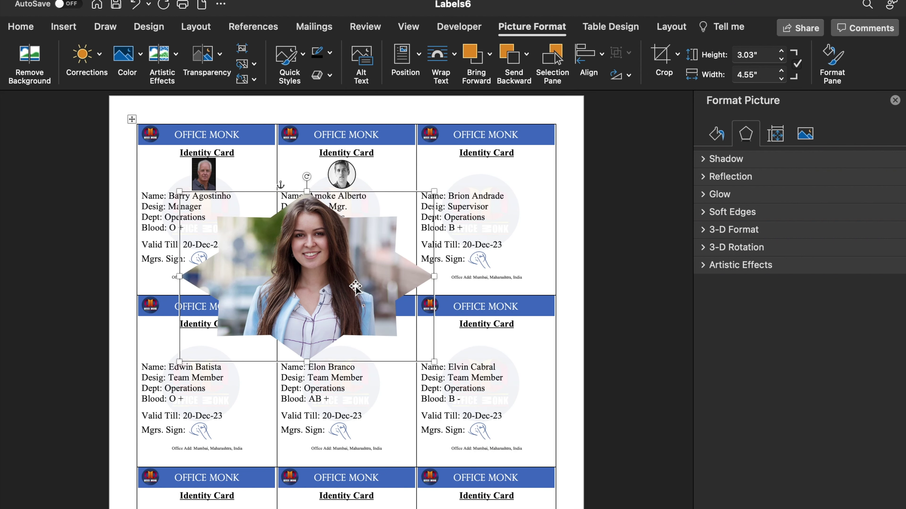
# Step: Narrow the star crop to about 3.56" wide with the woman centred in it, and give the star a black outline
pyautogui.click(664, 57)
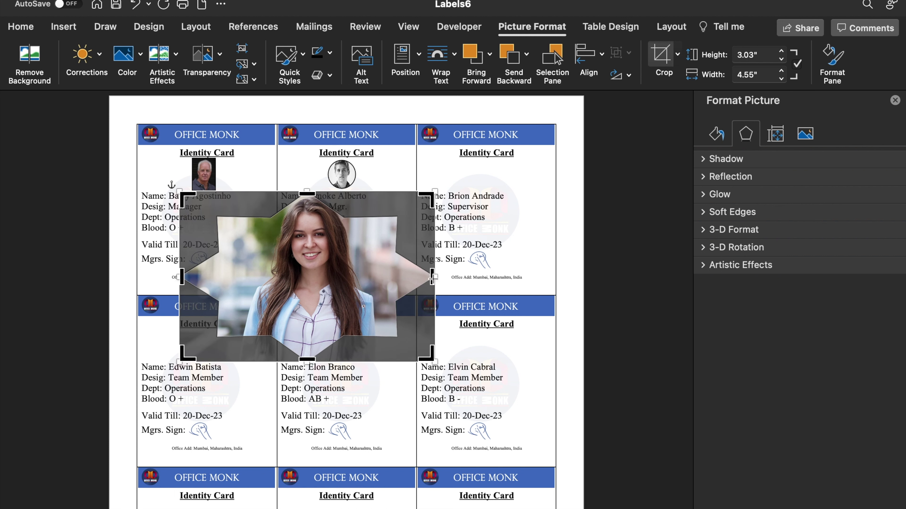
pyautogui.moveTo(432, 277); pyautogui.dragTo(407, 277)
pyautogui.moveTo(294, 262); pyautogui.dragTo(288, 270)
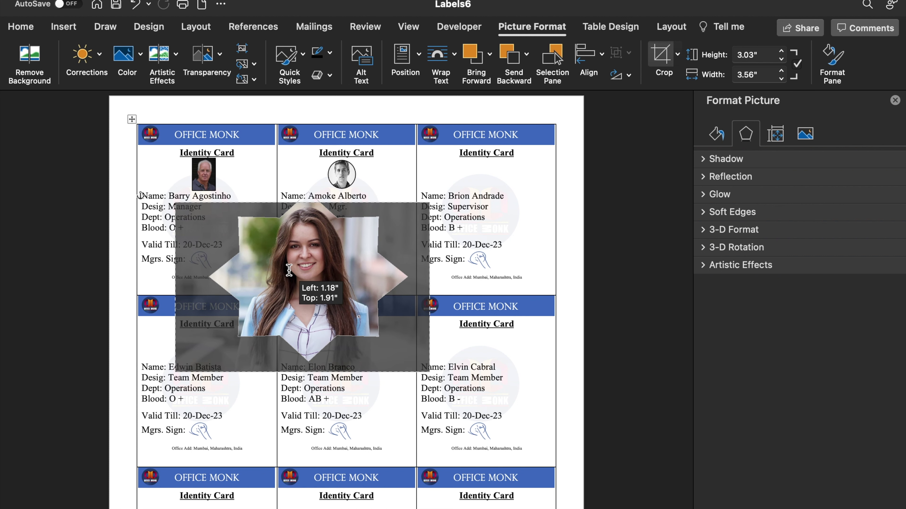
pyautogui.click(568, 237)
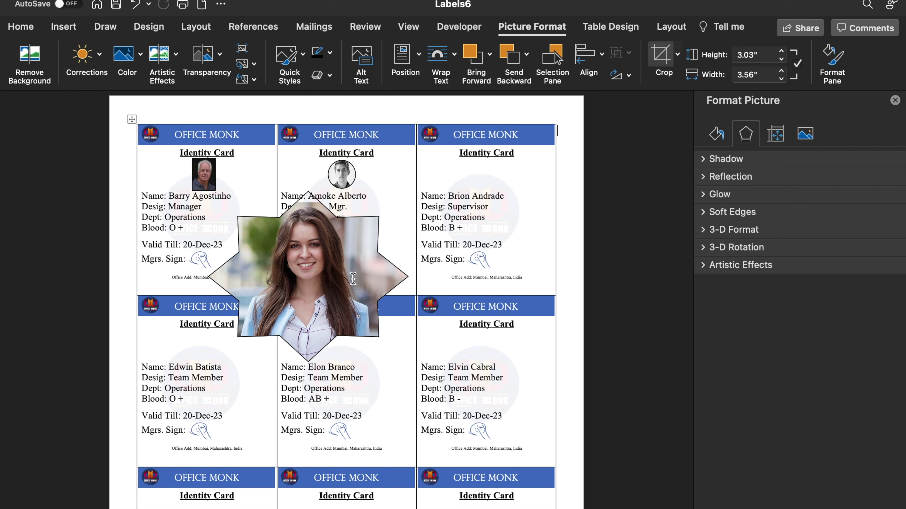
# Step: Shrink the star-shaped photo, place it above the third card's Name line and close the picture formatting options
pyautogui.click(409, 348)
pyautogui.moveTo(407, 362); pyautogui.dragTo(492, 189)
pyautogui.click(513, 156)
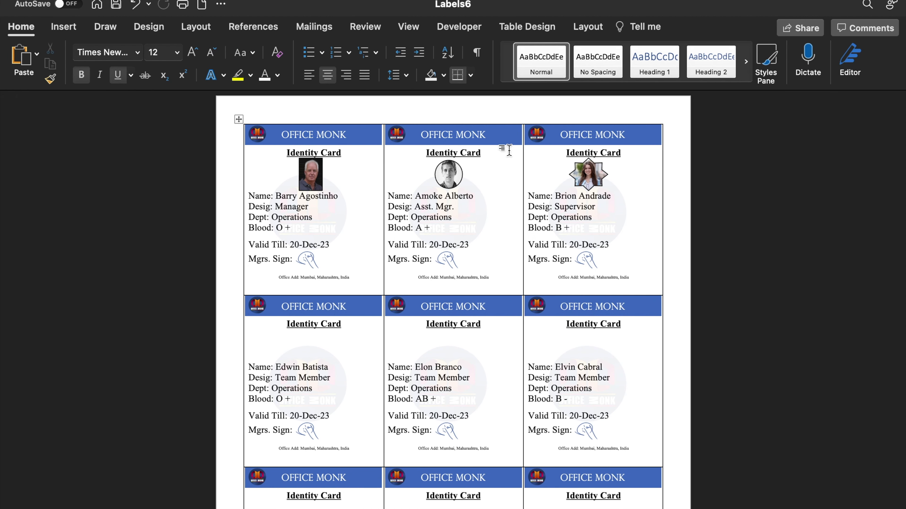
# Step: Save the cards as the Word document "Identity Card With Pics.docx" in the ID Card folder and open the saved file from there
pyautogui.scroll(5, 820, 502)
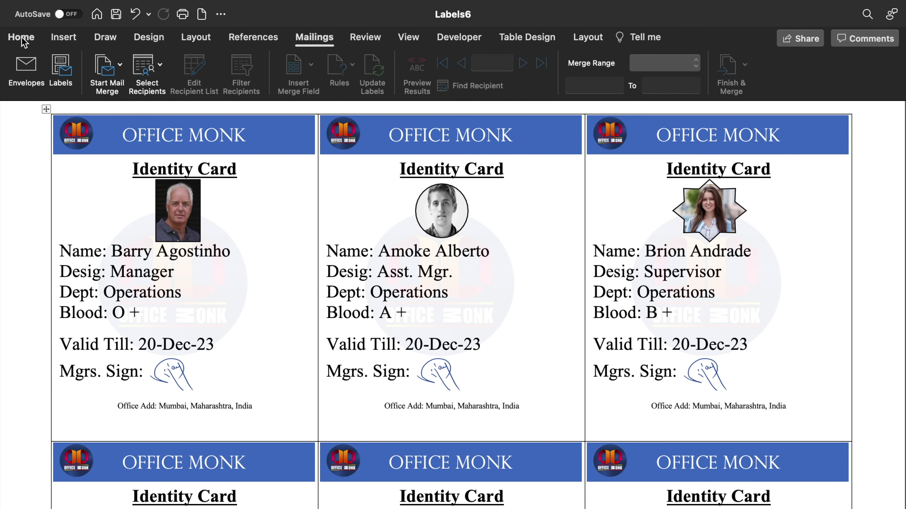
pyautogui.click(22, 27)
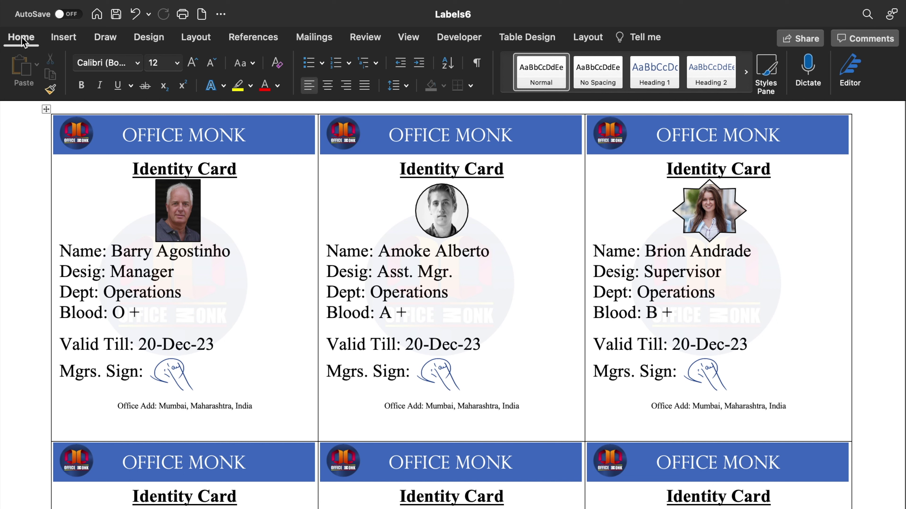
pyautogui.moveTo(85, 10)
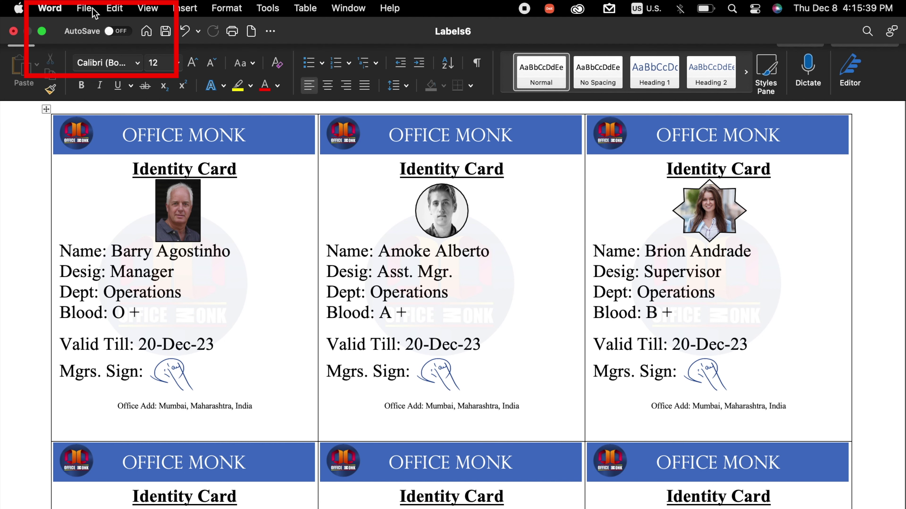
pyautogui.click(85, 8)
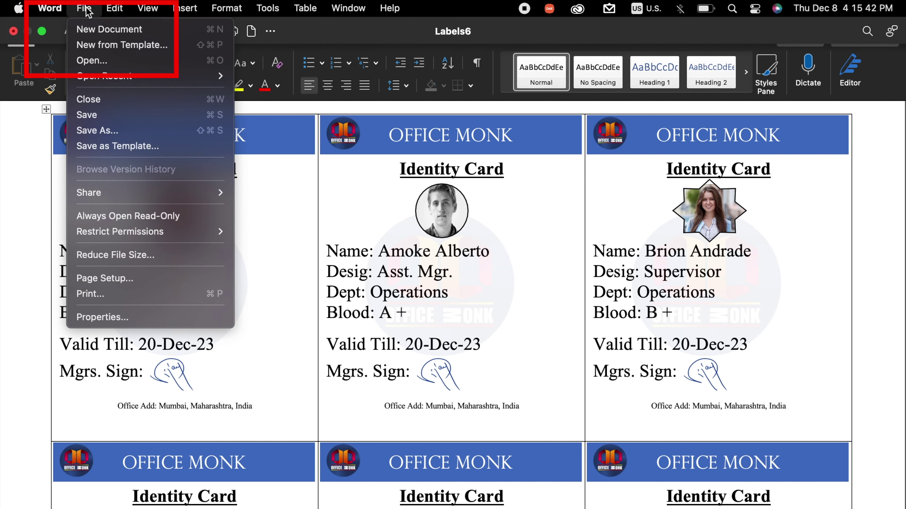
pyautogui.click(97, 130)
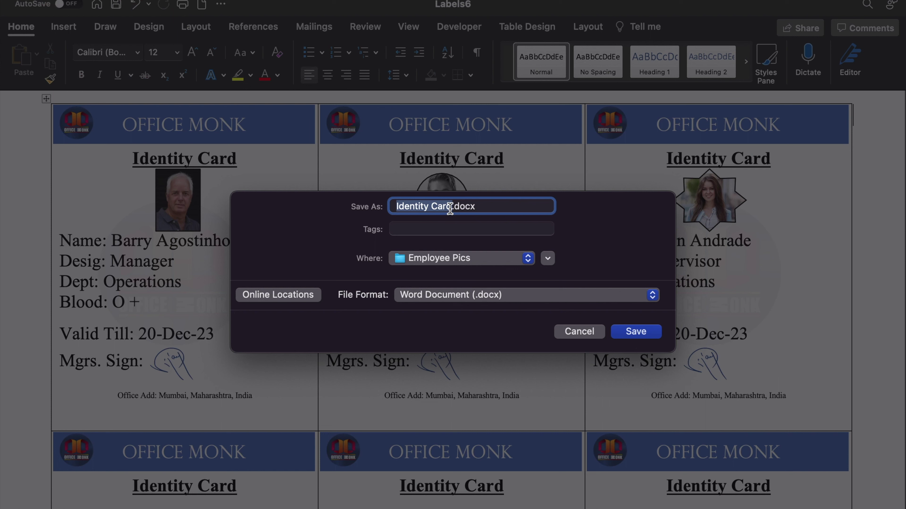
pyautogui.click(450, 209)
pyautogui.write('With Pics')
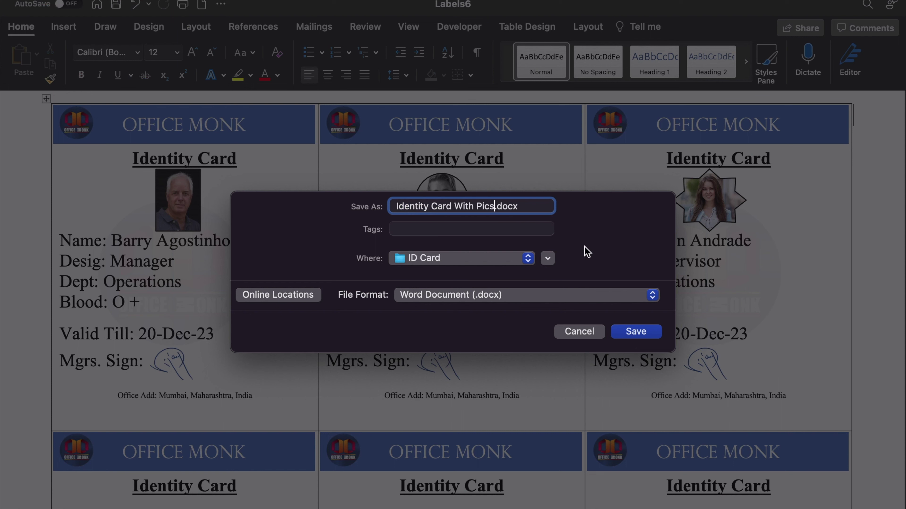
pyautogui.click(652, 332)
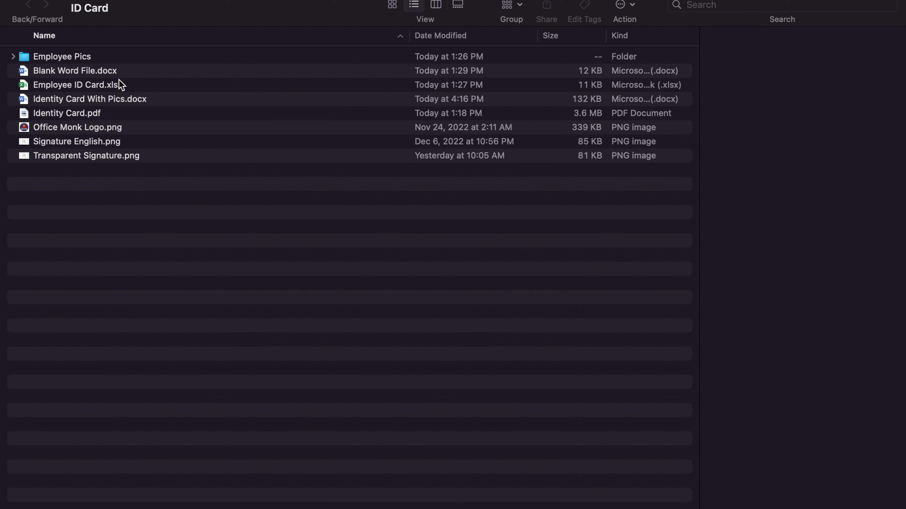
pyautogui.doubleClick(134, 100)
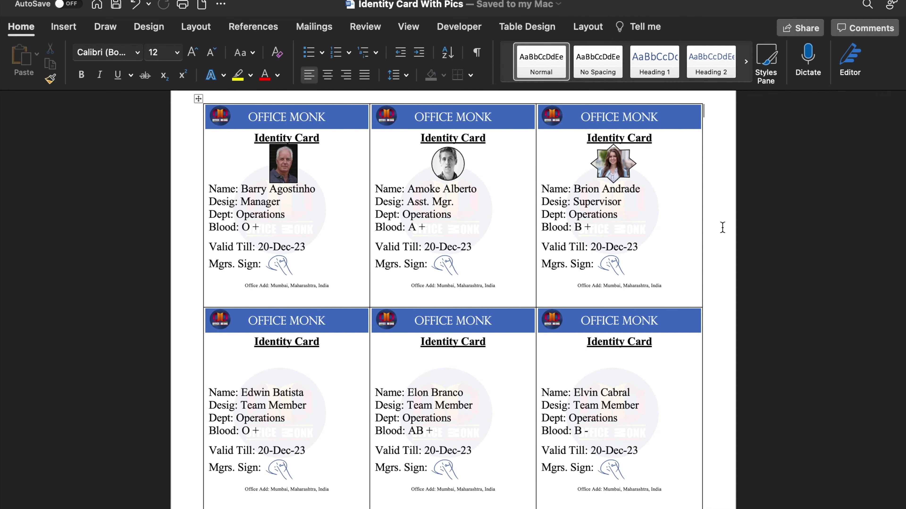